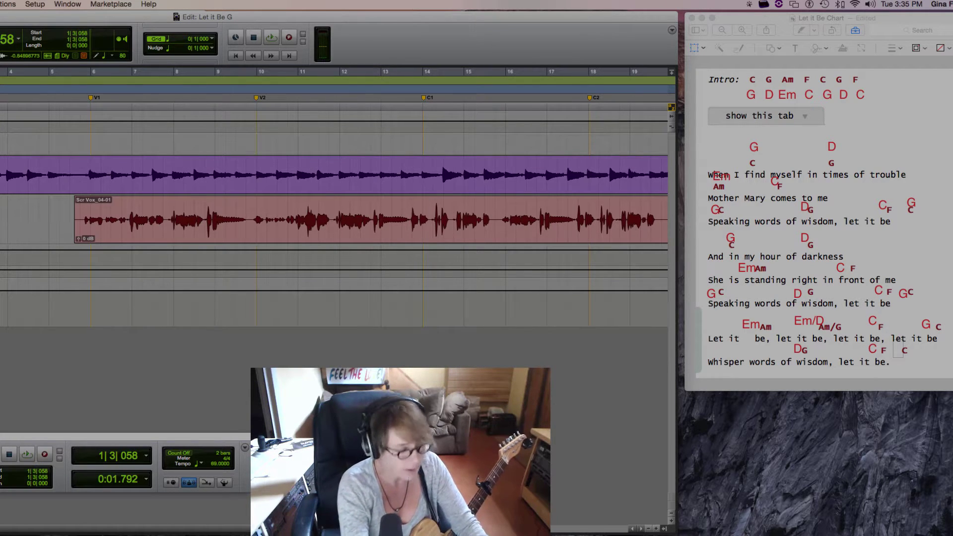
Step: Create one mono audio track and name it New Egt for the new guitar part
key(super+shift+n)
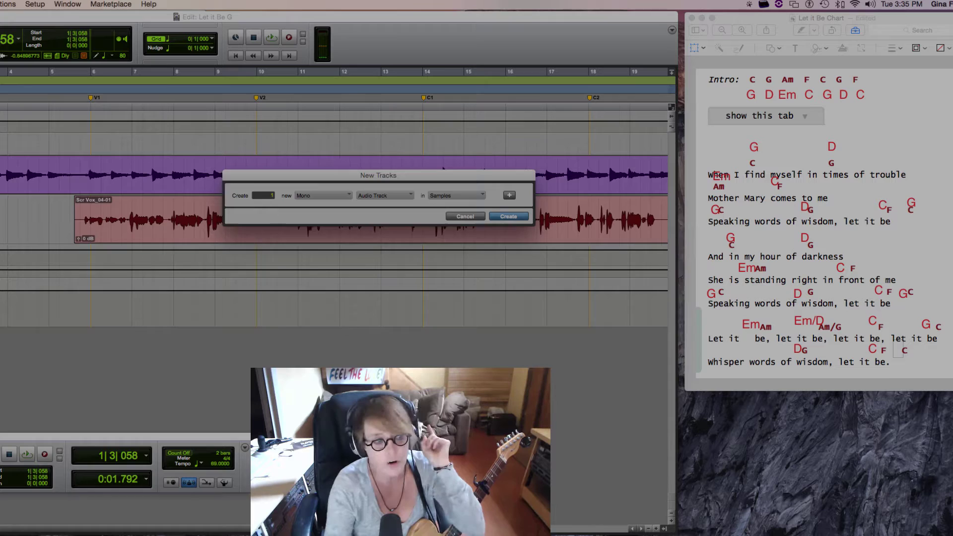
key(Return)
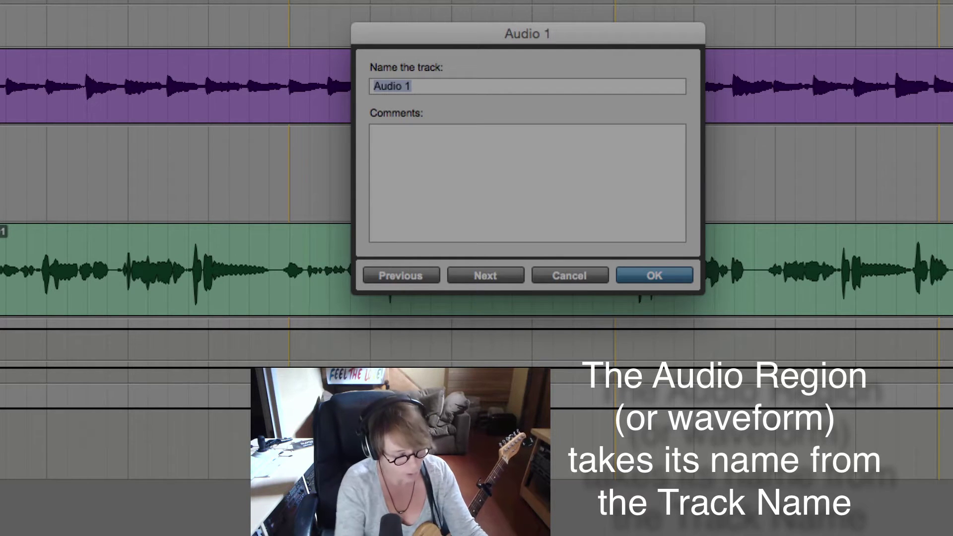
text(New )
text(Egg)
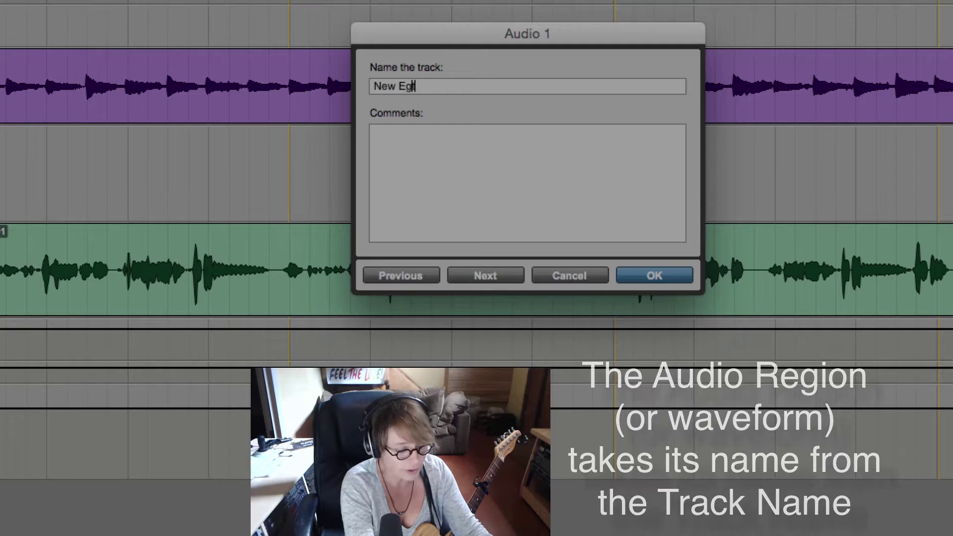
key(Return)
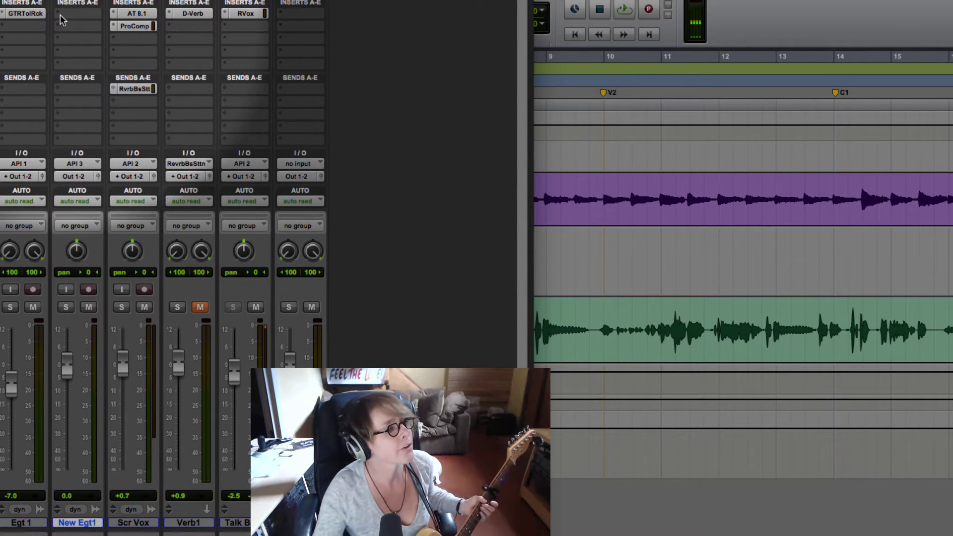
Step: Open the GTR Tool Rack insert on Egt 1 and bring its pedal window into view
click(20, 13)
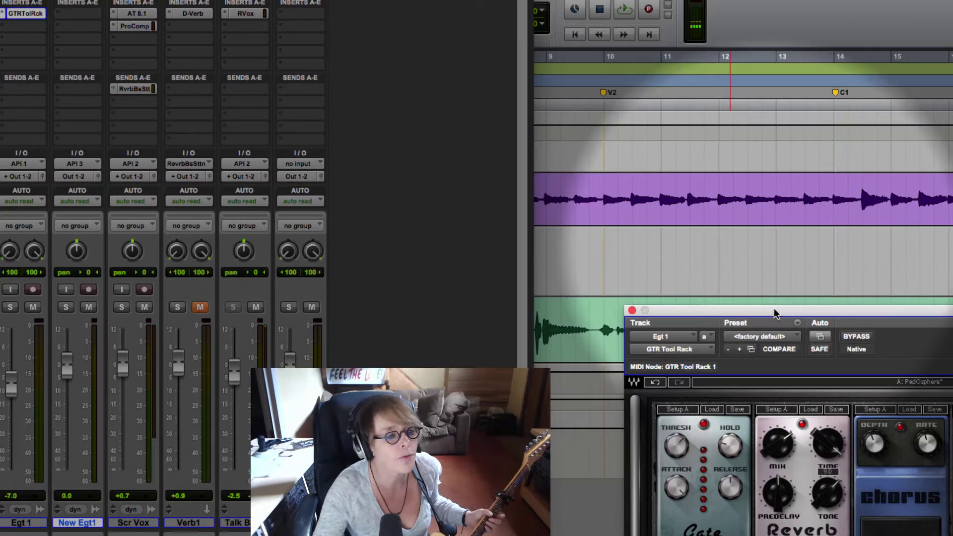
drag(772, 310, 700, 202)
drag(689, 104, 629, 41)
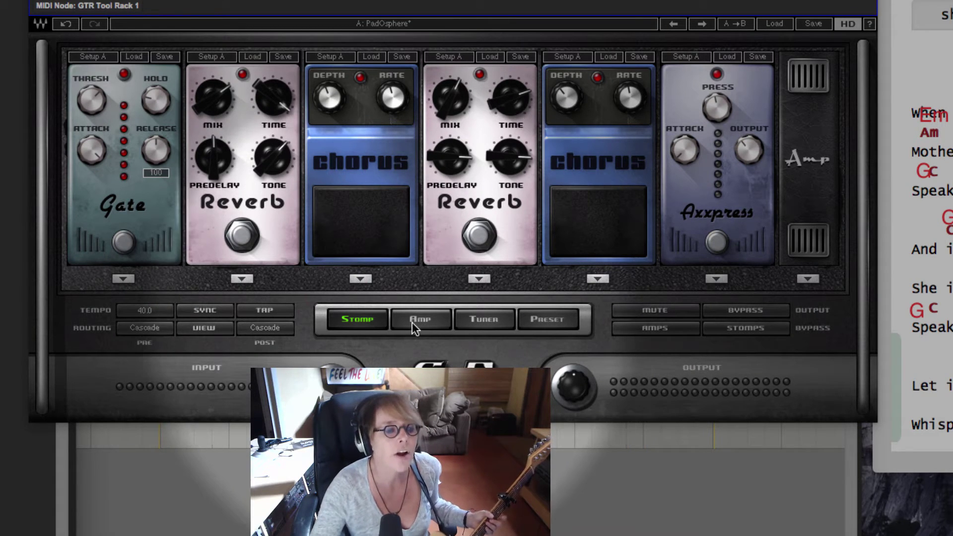
Step: Set Amp 1 to the Drive > Cream model, then view the tuner and preset list
click(416, 327)
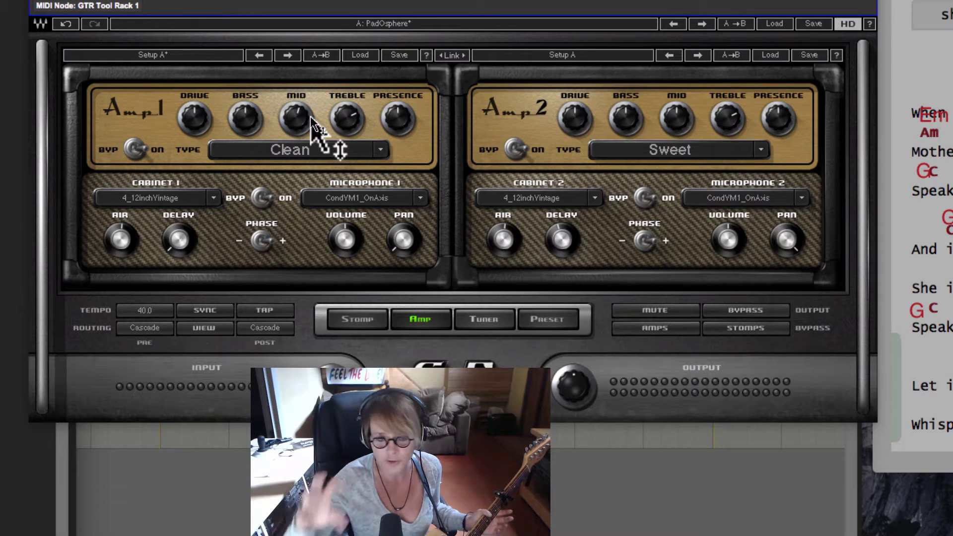
click(312, 123)
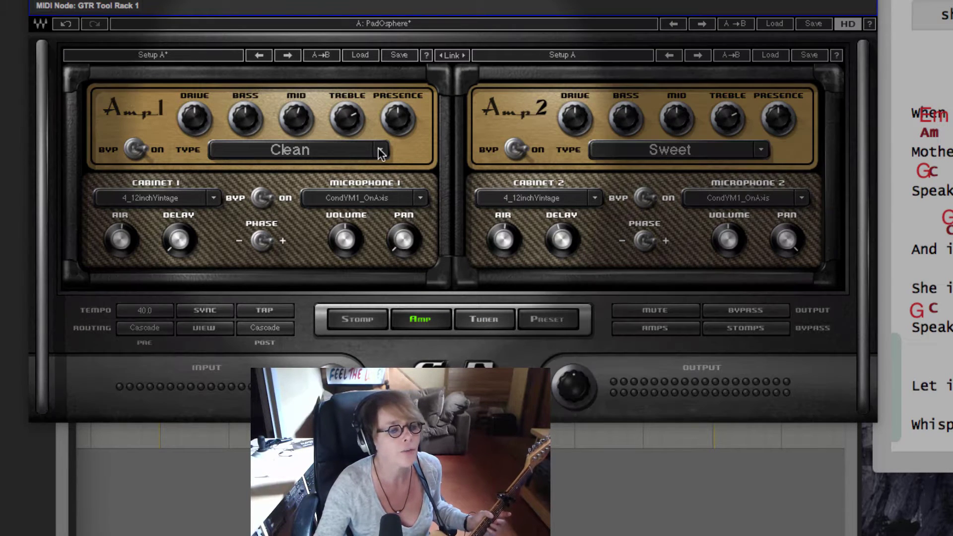
click(382, 148)
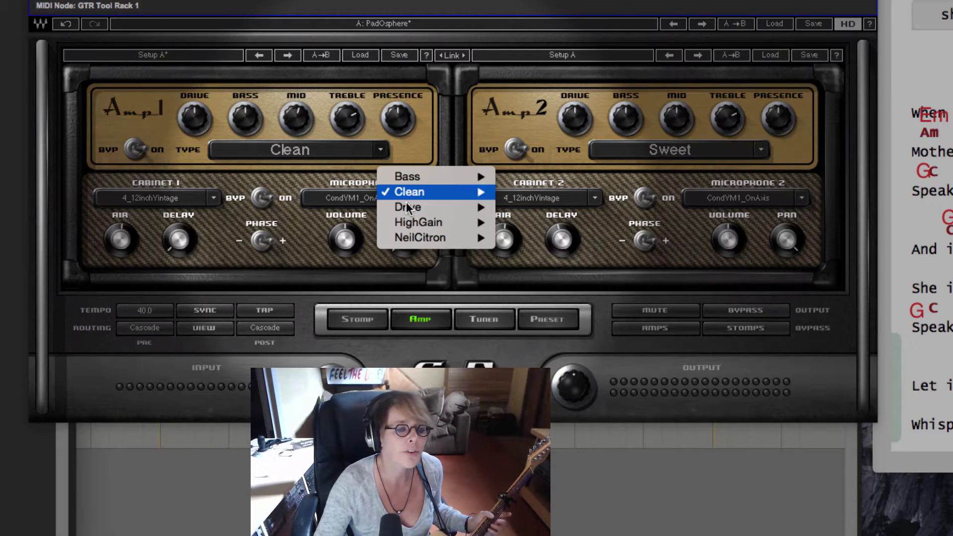
mouse_move(497, 209)
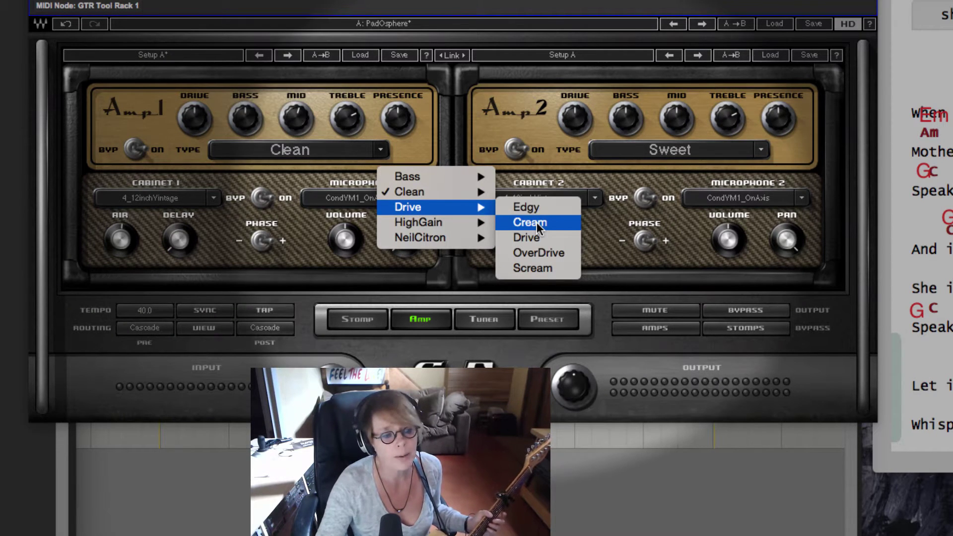
click(530, 223)
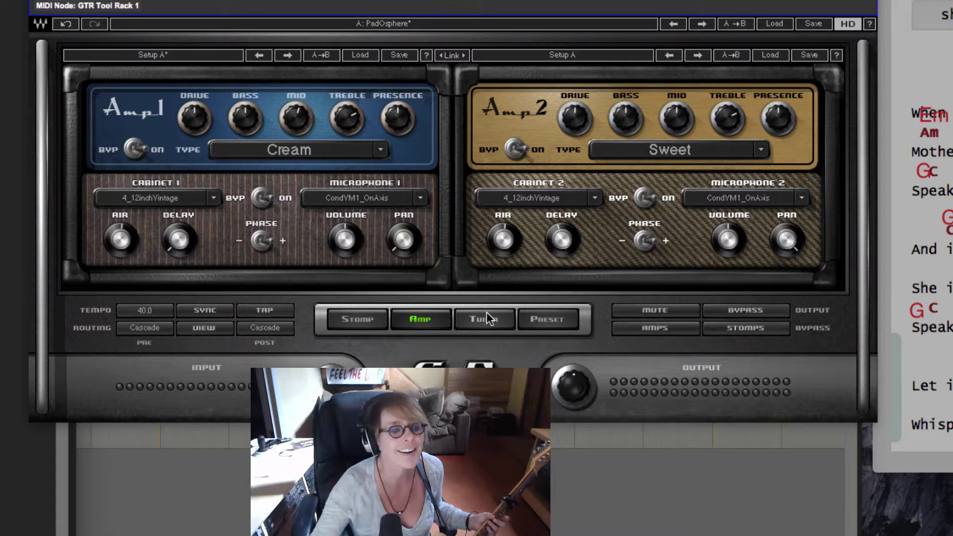
click(490, 321)
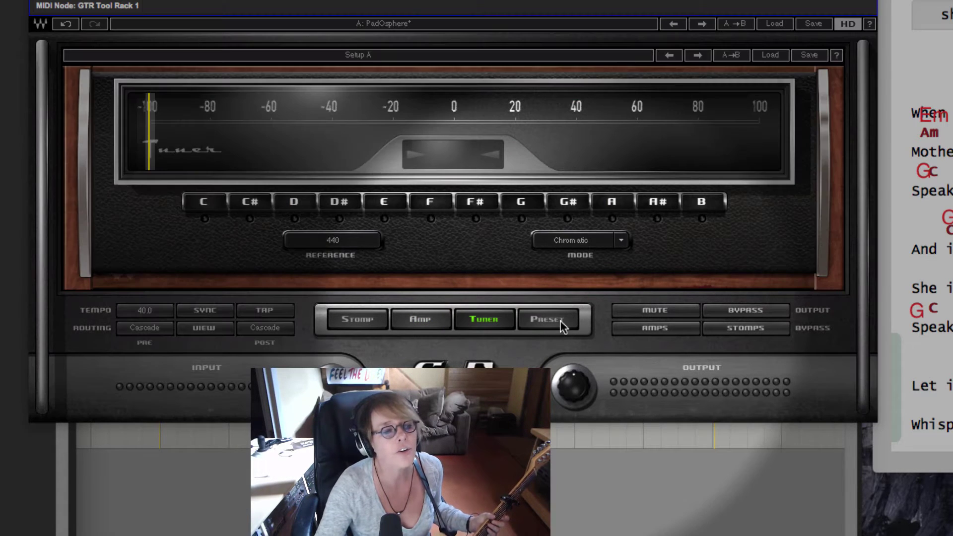
click(561, 324)
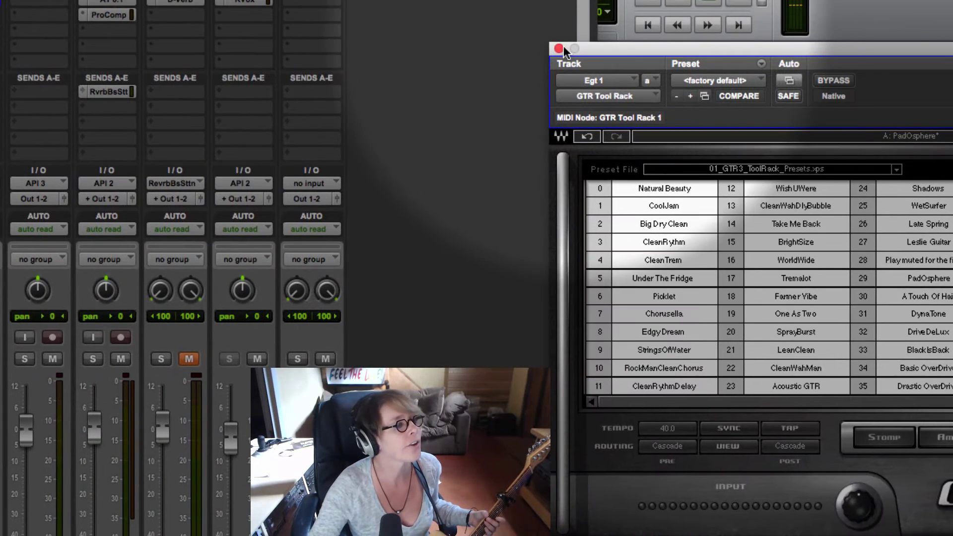
Step: Close the Tool Rack and insert Harmonic > GTR Stomp 4 (mono/stereo) on New Egt1
click(559, 48)
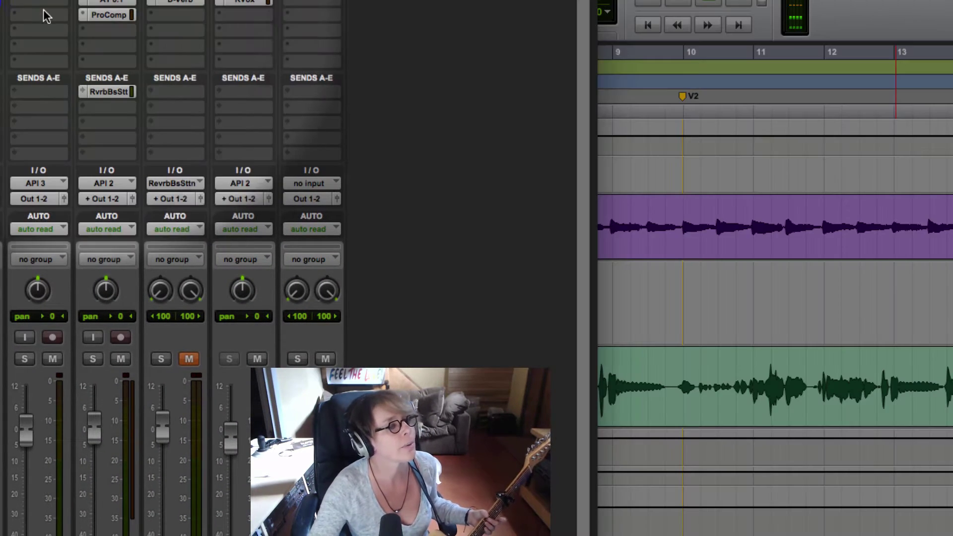
click(30, 7)
mouse_move(67, 35)
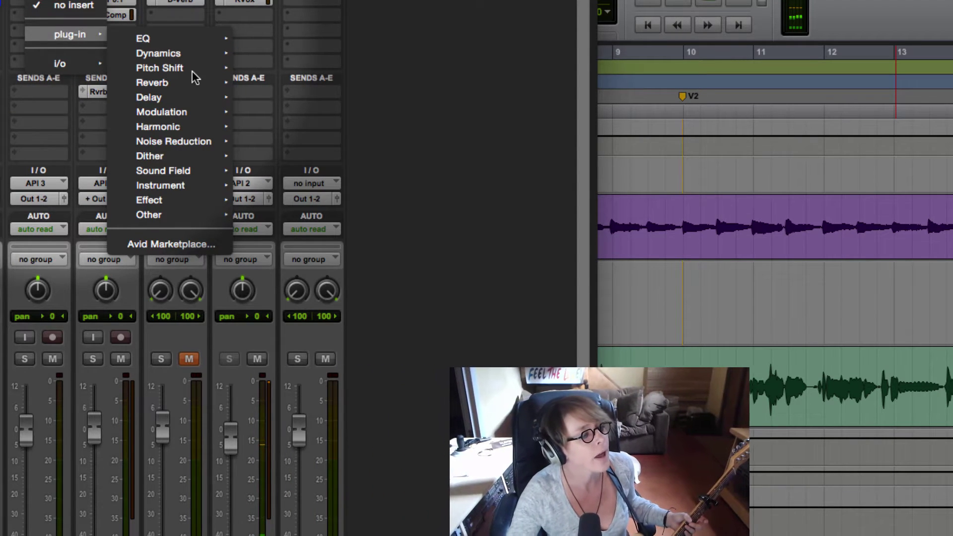
mouse_move(178, 154)
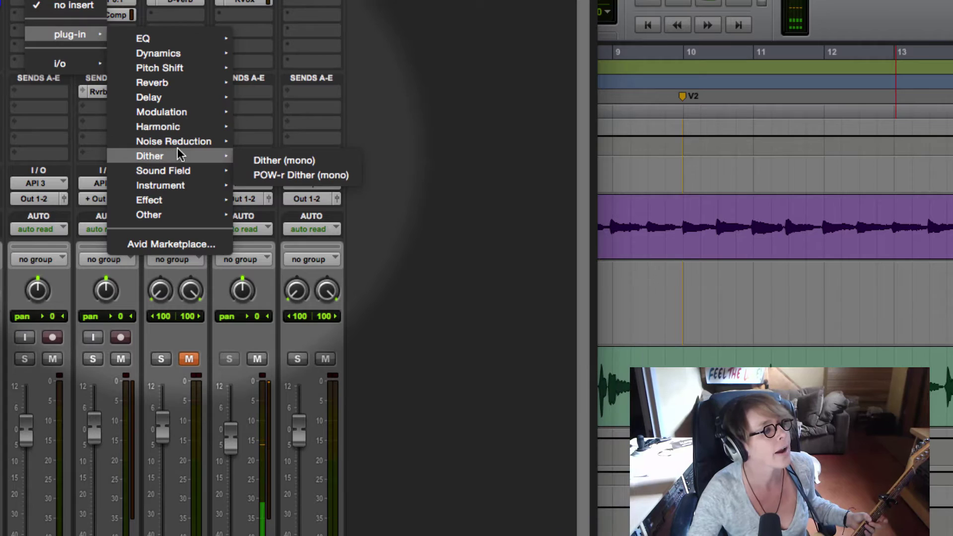
mouse_move(172, 130)
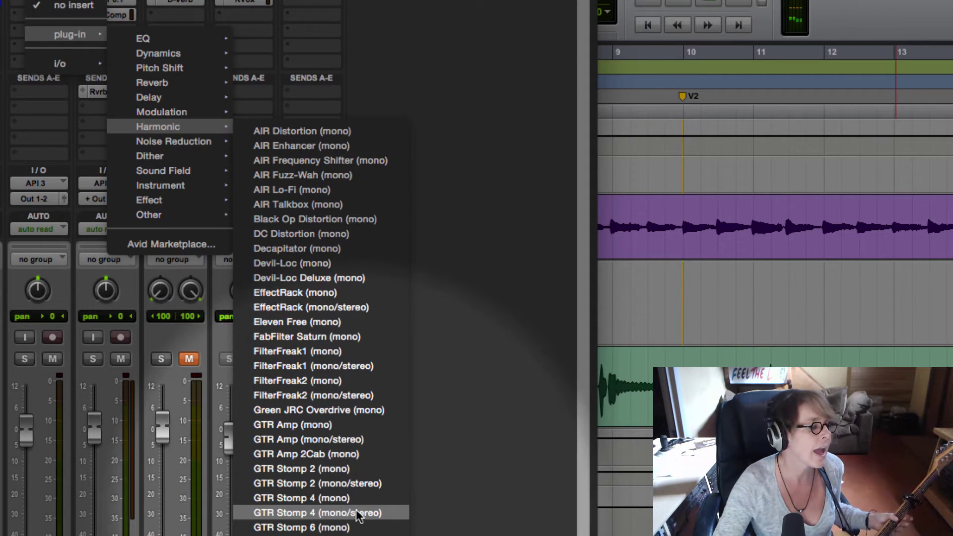
click(358, 513)
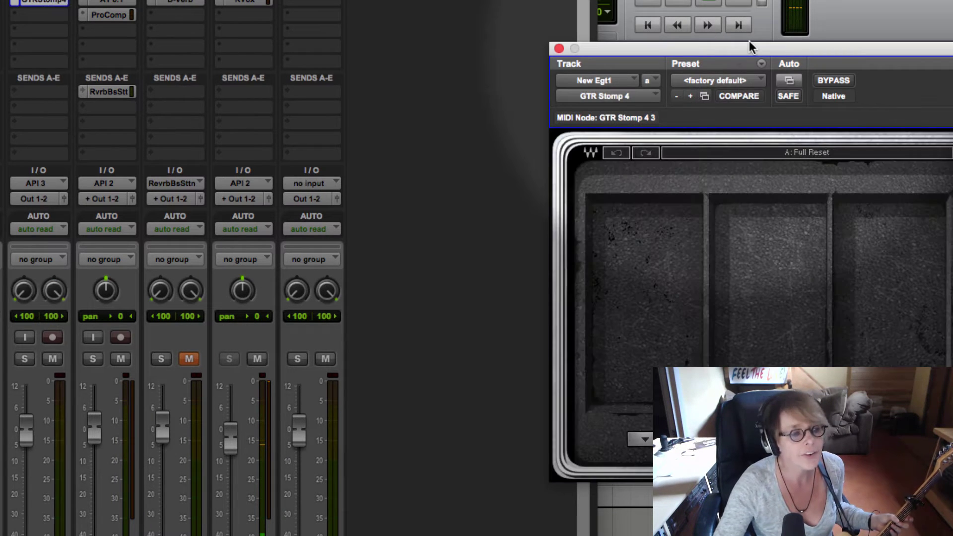
drag(751, 47, 813, 1)
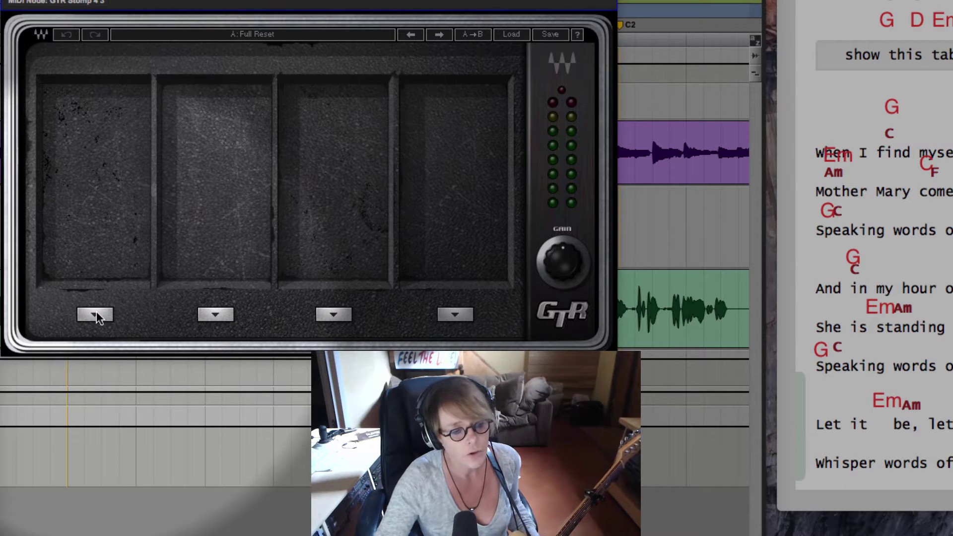
Step: Put a LayD (Mono to Stereo) delay pedal in GTR Stomp 4's first slot
click(95, 314)
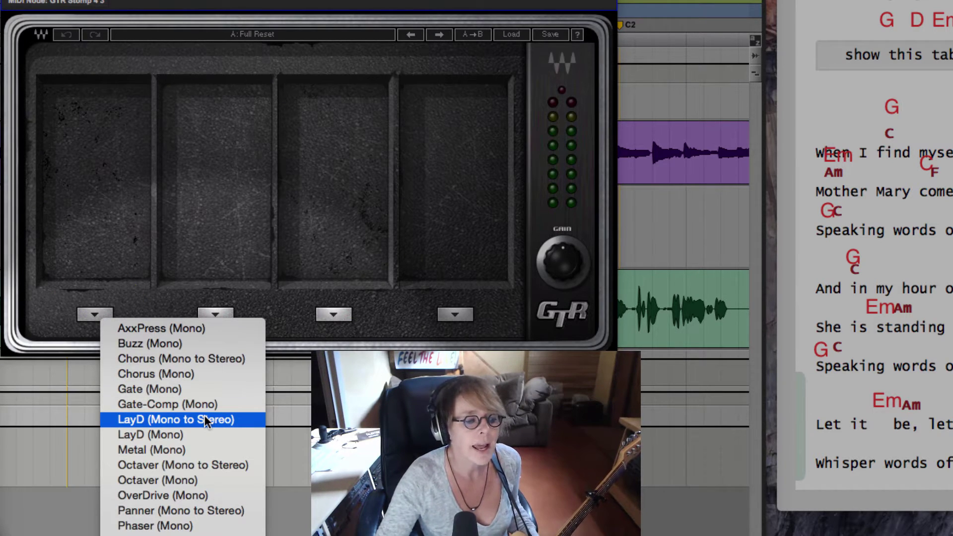
click(205, 420)
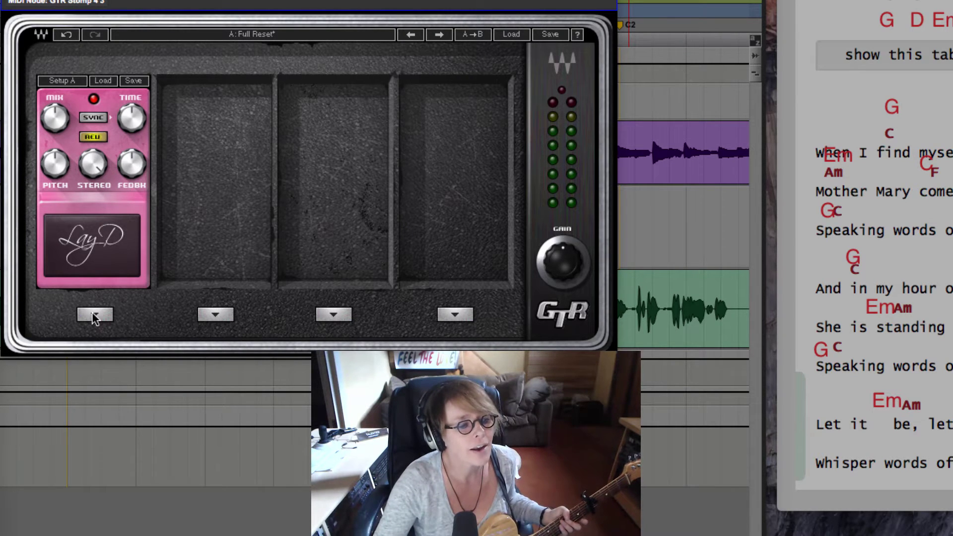
Step: Replace LayD with OverDrive in slot 1, then add Phaser and Reverb in slots 2 and 3
click(94, 315)
click(99, 325)
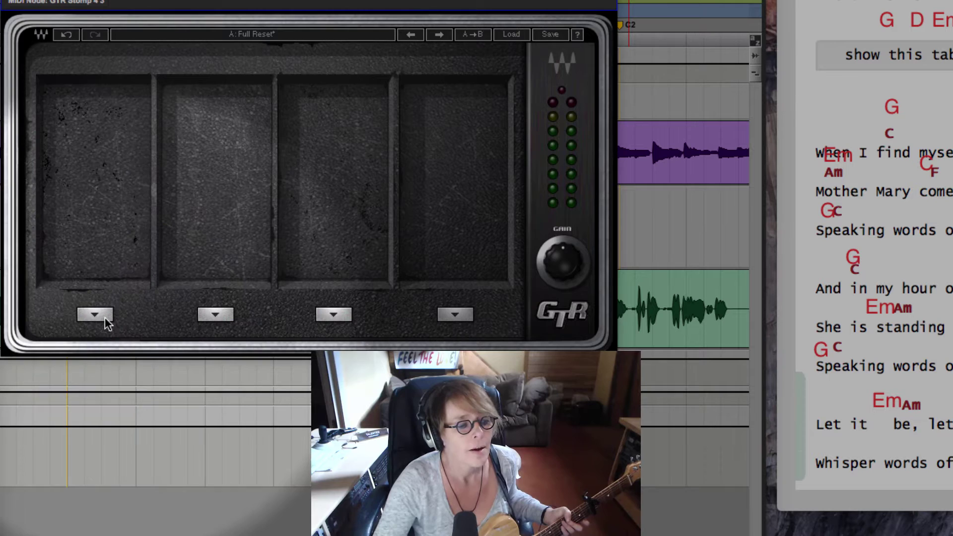
click(96, 314)
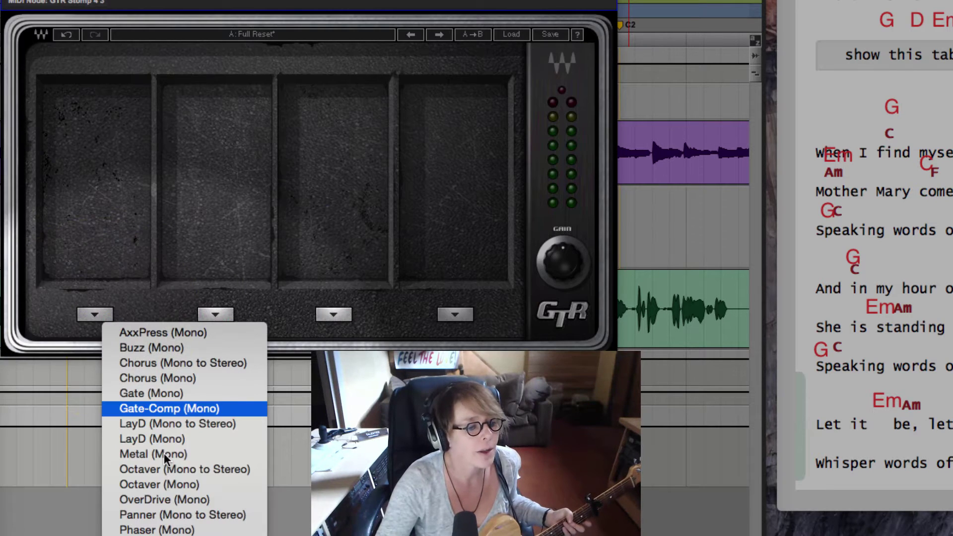
click(166, 500)
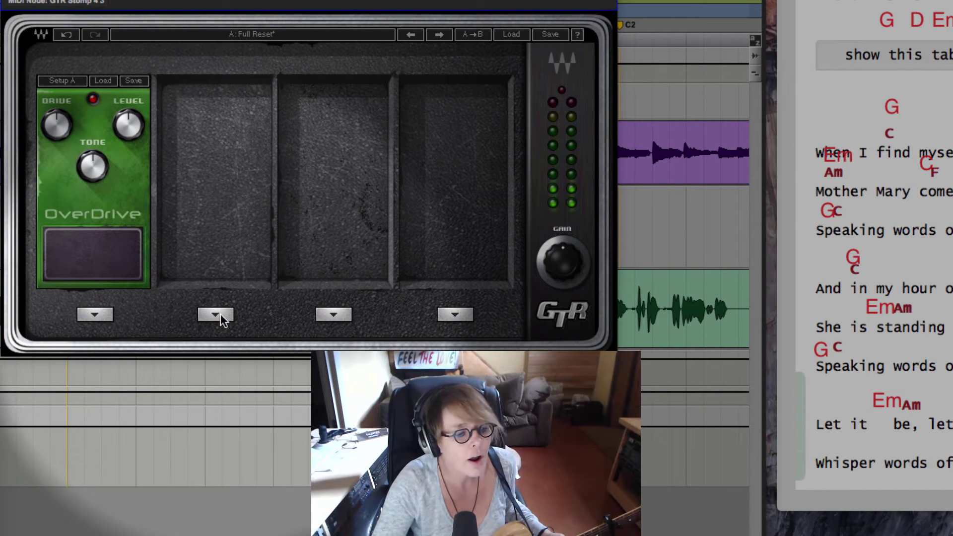
click(221, 314)
click(293, 528)
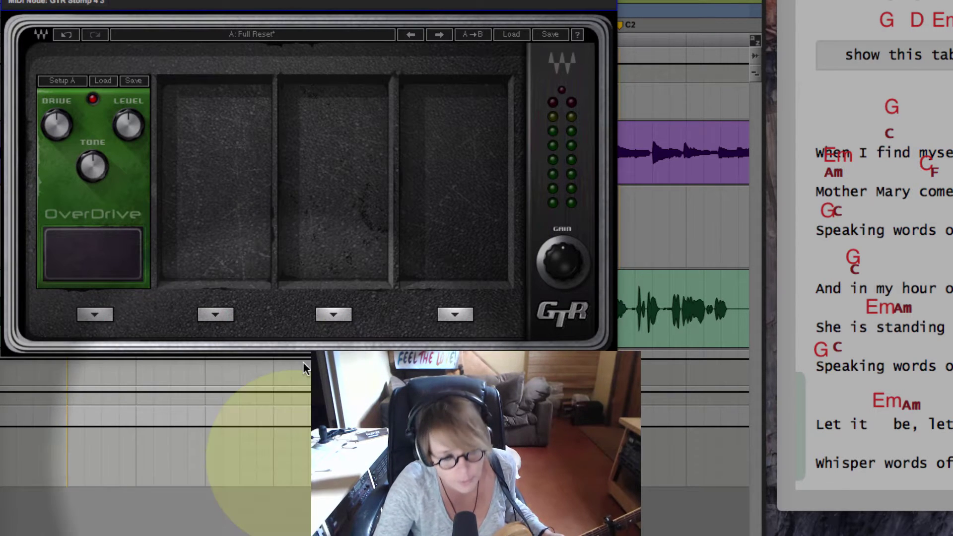
click(335, 318)
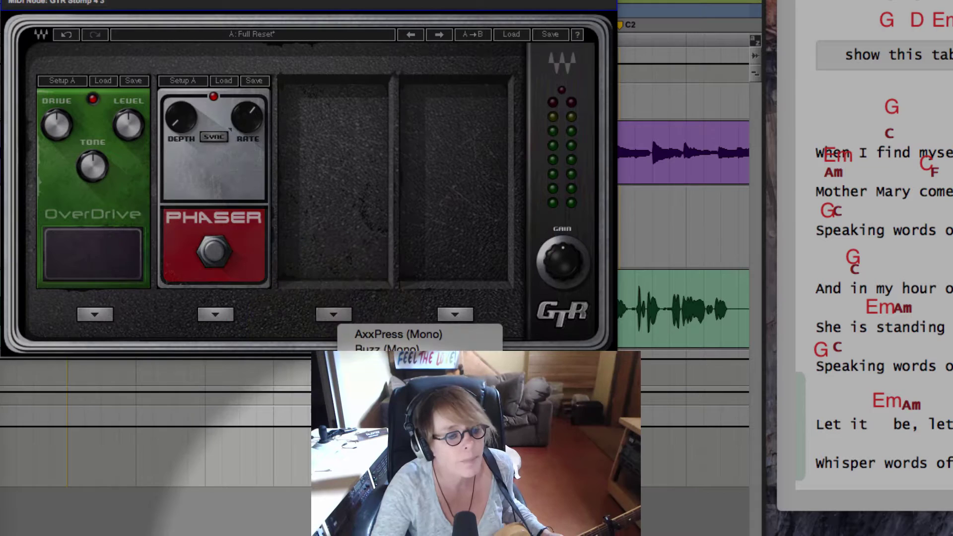
click(392, 526)
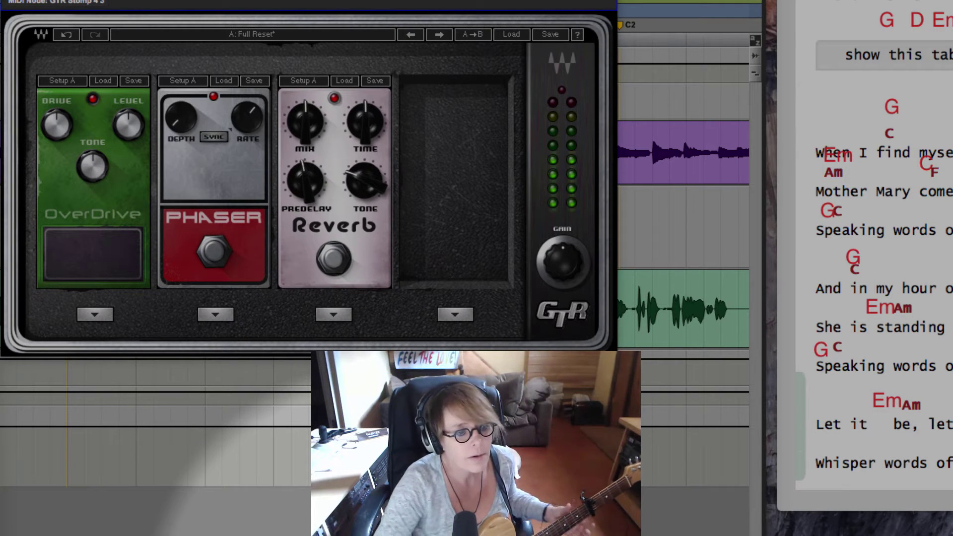
Step: Drag the pedals into the order Phaser, Reverb, OverDrive
click(357, 233)
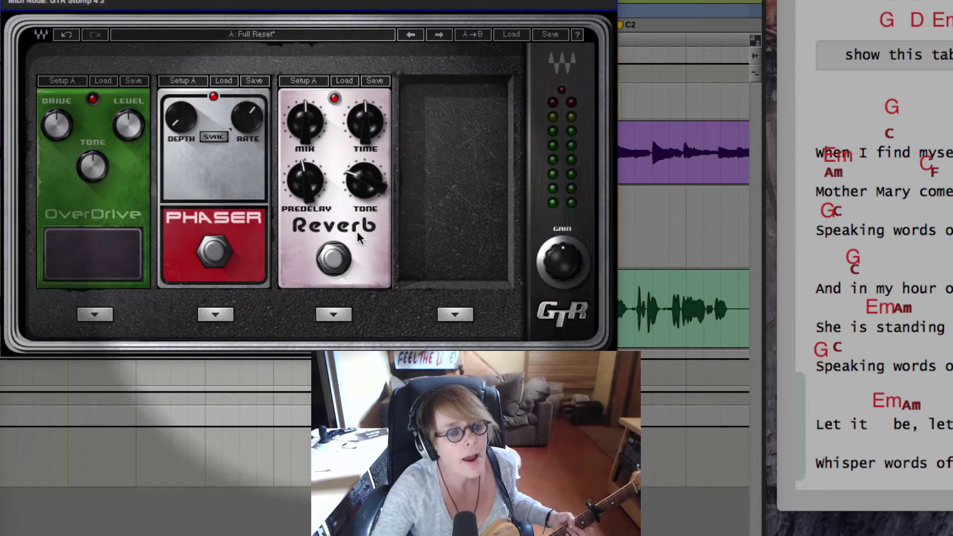
drag(481, 241, 477, 241)
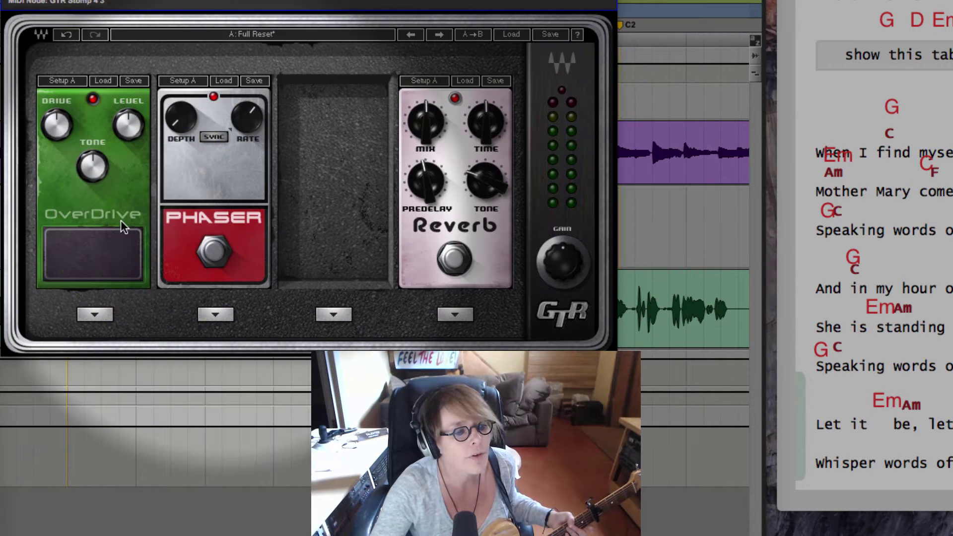
drag(127, 223, 44, 215)
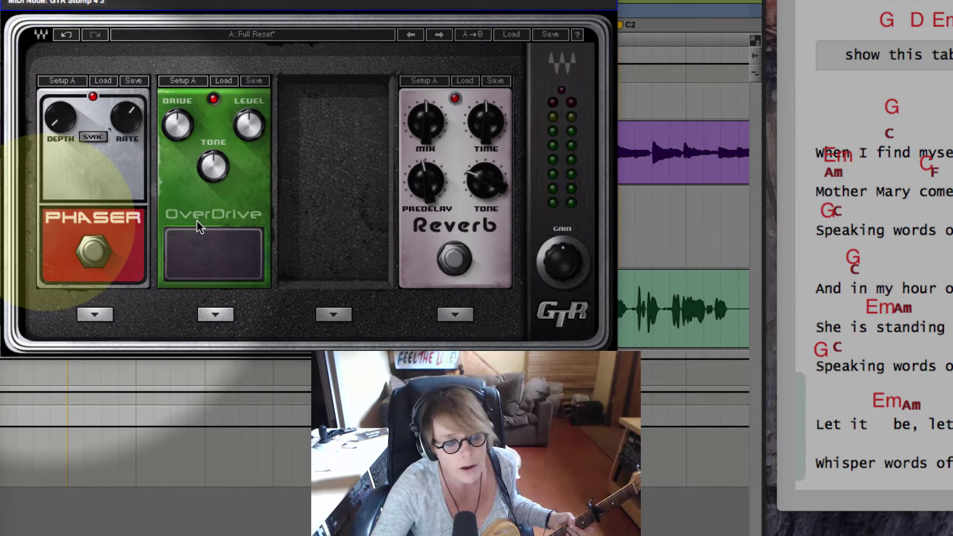
drag(454, 224, 167, 224)
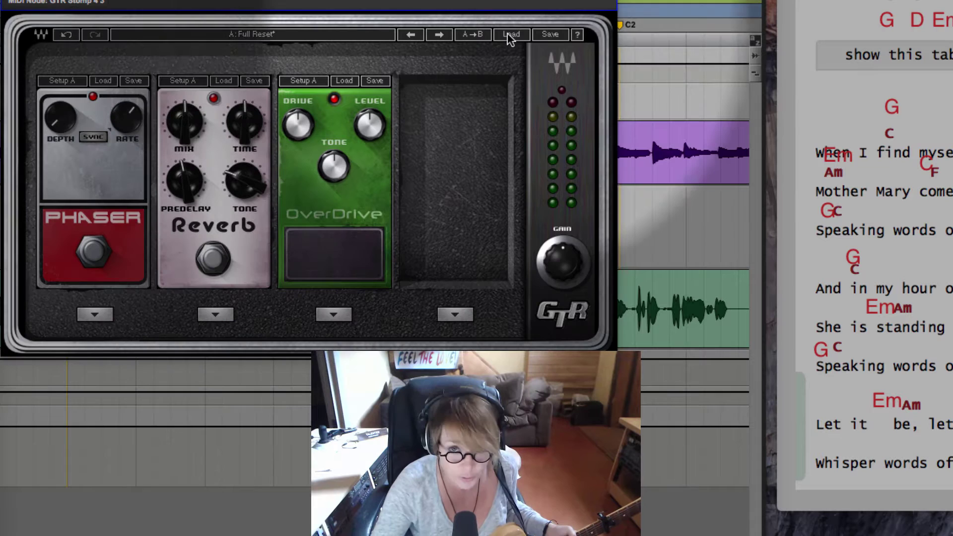
Step: Load the Factory Presets > DelayReverb > DelVerb1 preset into GTR Stomp
click(507, 32)
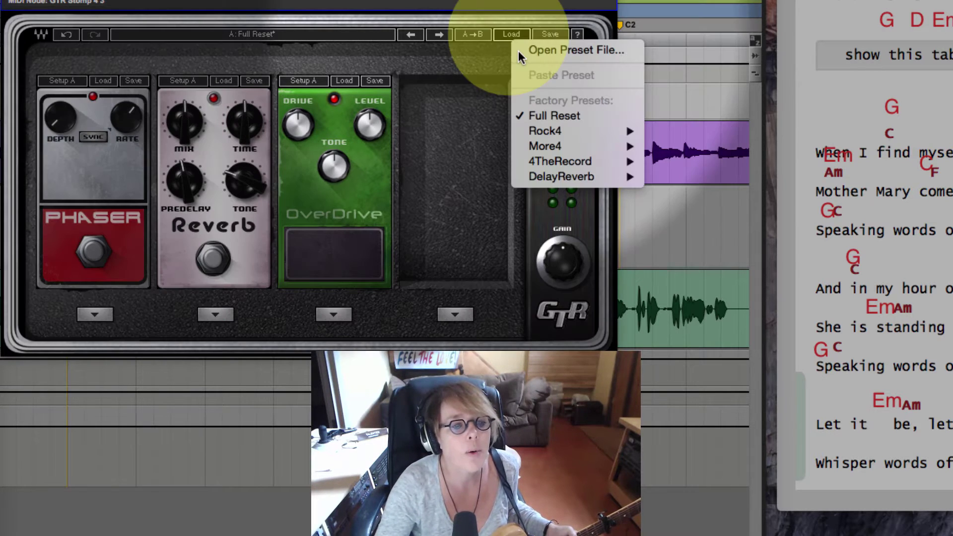
mouse_move(640, 178)
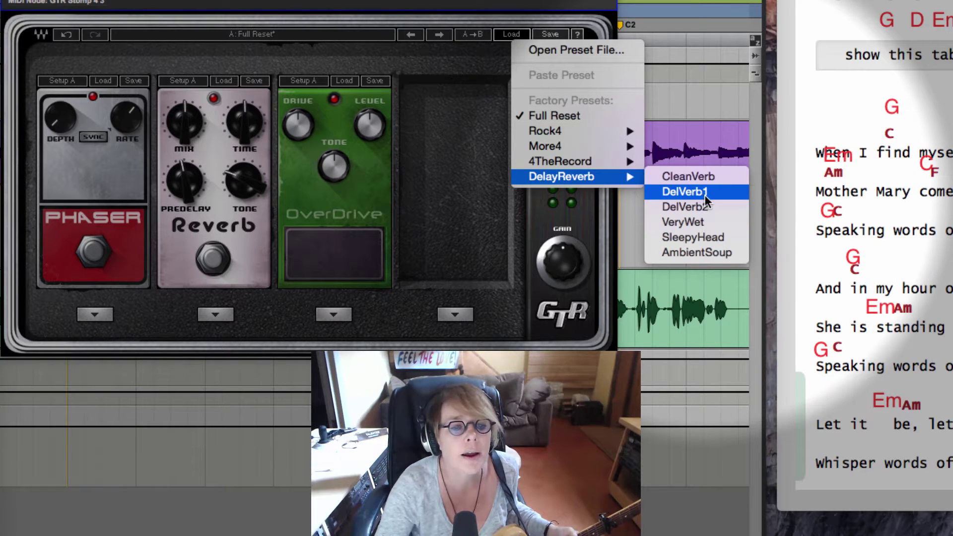
click(705, 191)
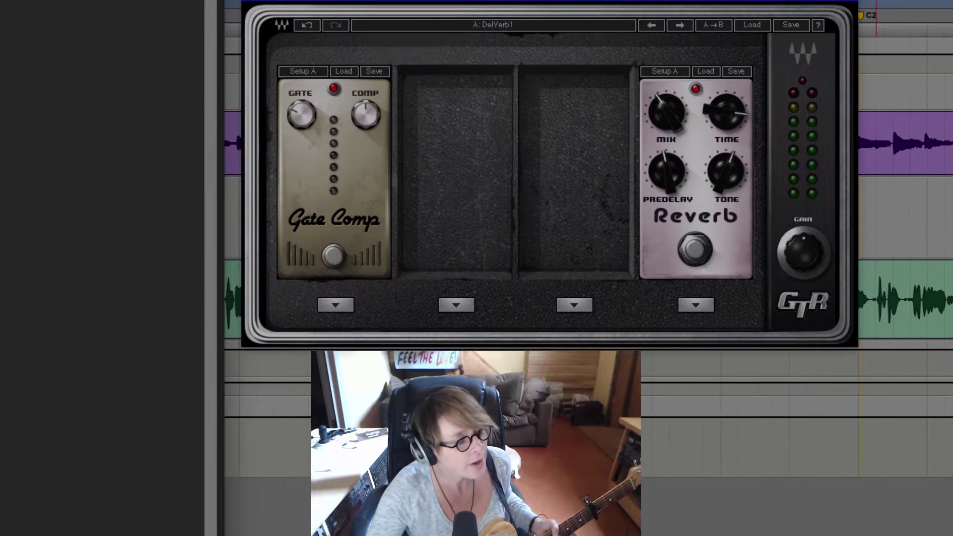
Step: Set the New Egt1 fader to -7.5 and the Scr Vox fader to -17.7
drag(59, 323, 64, 340)
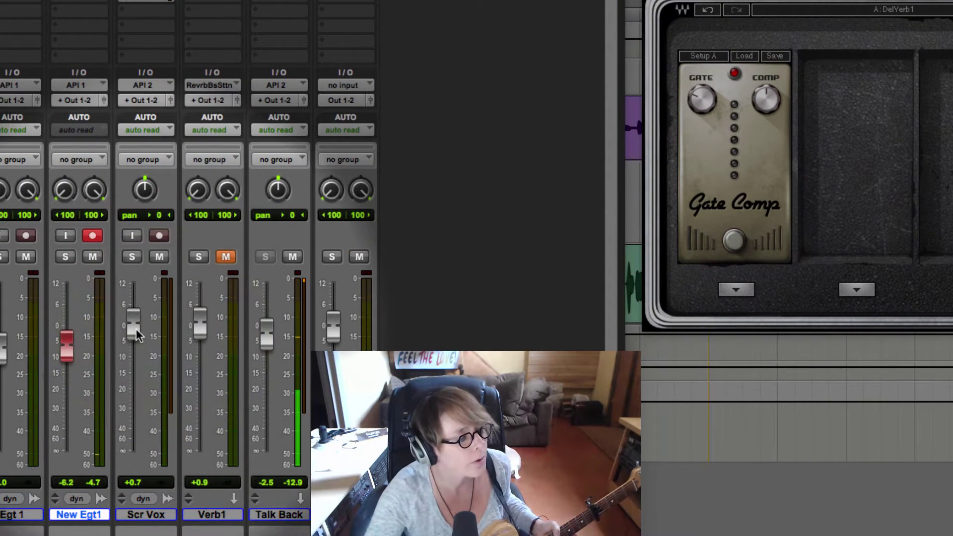
drag(135, 332, 136, 393)
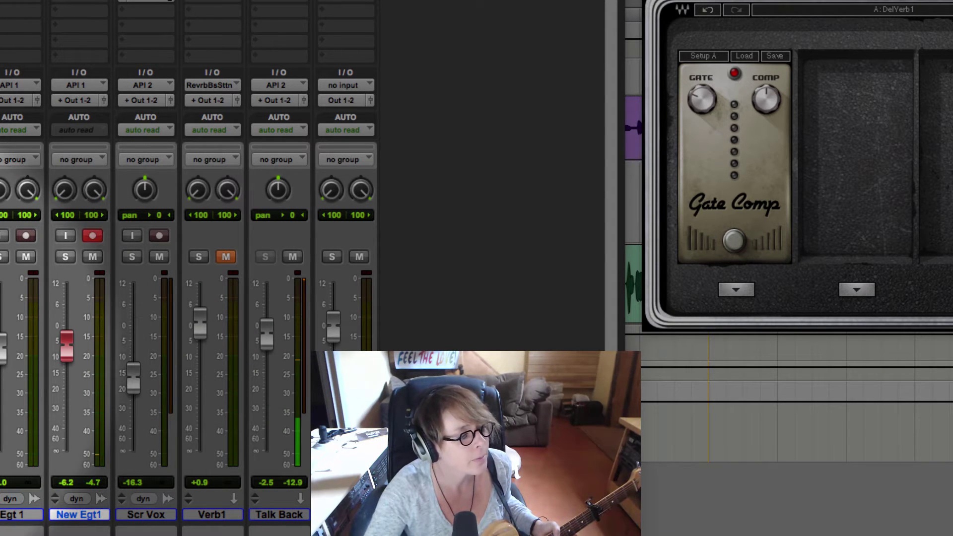
click(9, 343)
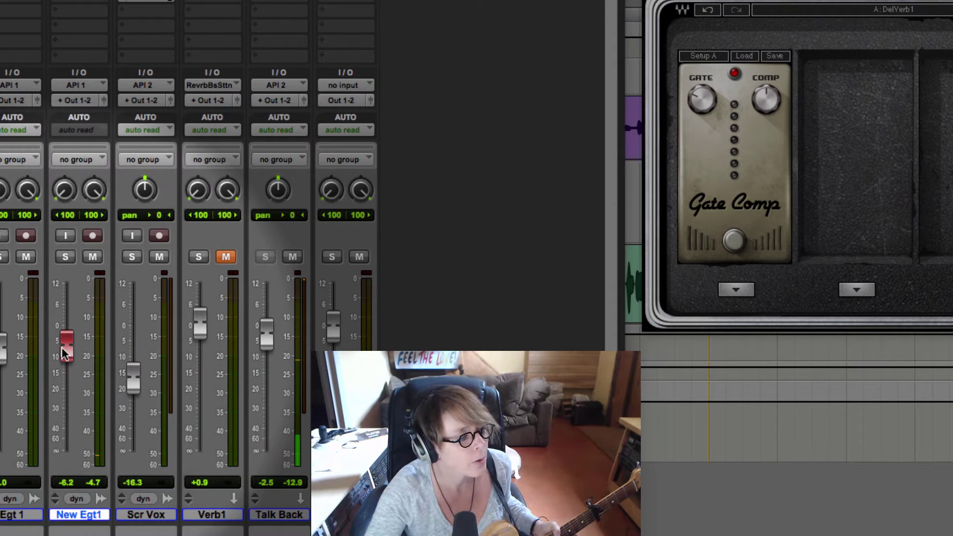
drag(64, 352, 65, 355)
click(139, 392)
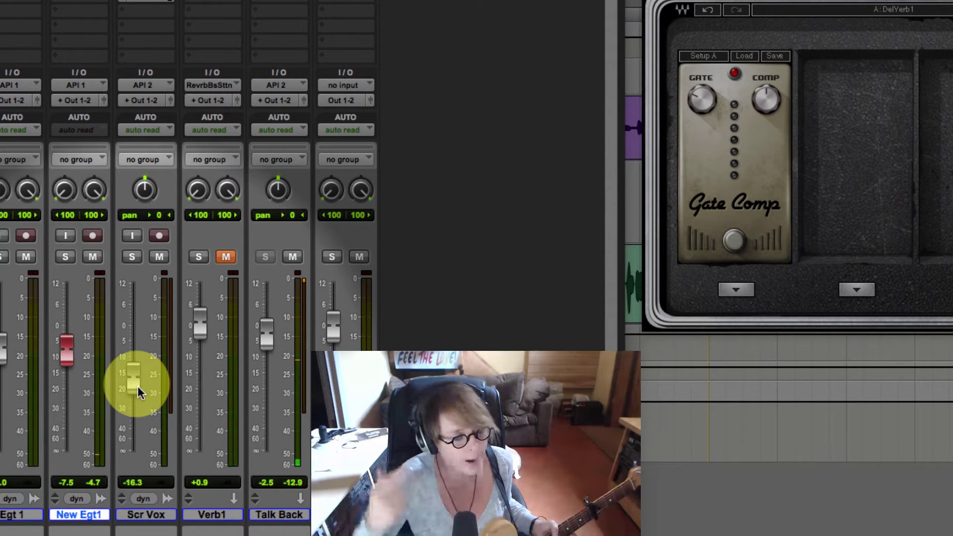
drag(139, 392, 140, 396)
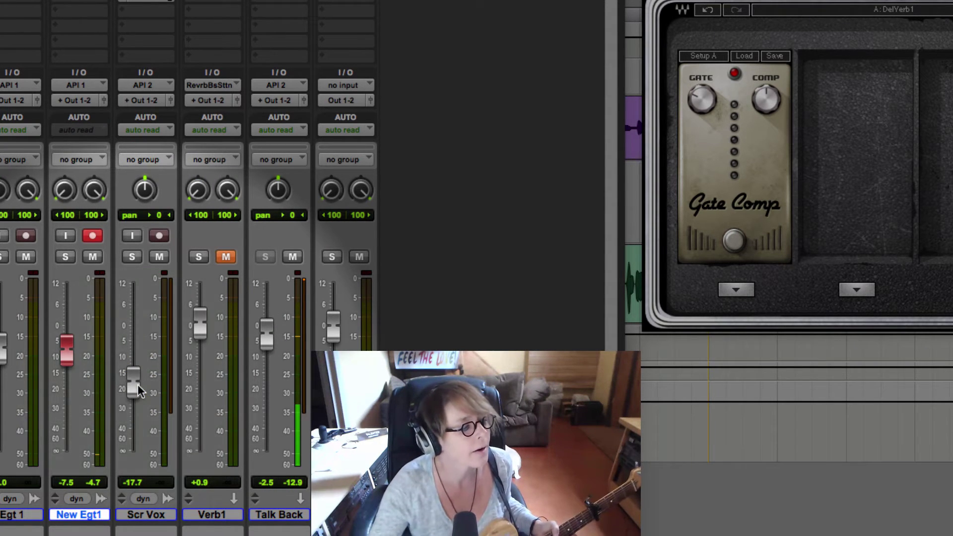
Step: Unmute Verb1, set it to -4.1, and return to the Edit window
click(223, 259)
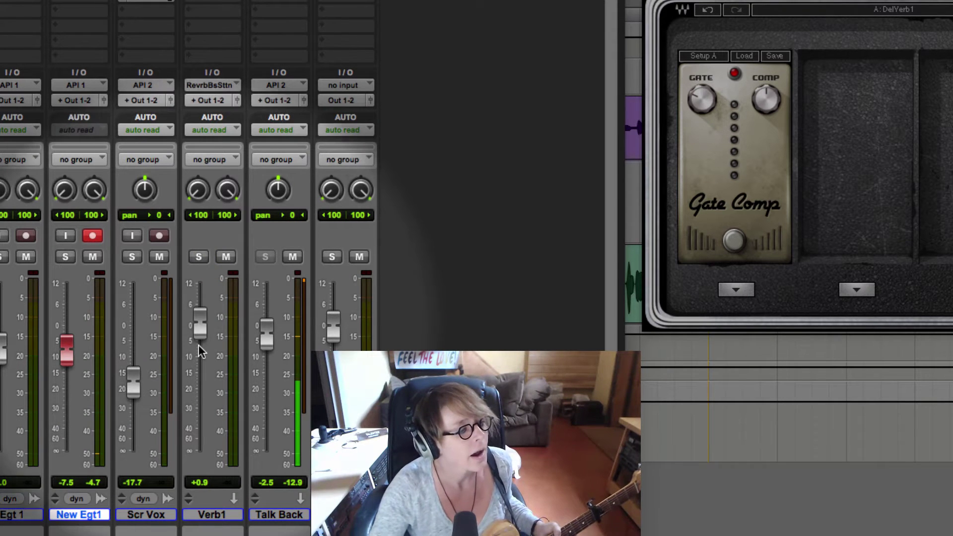
drag(198, 341, 198, 338)
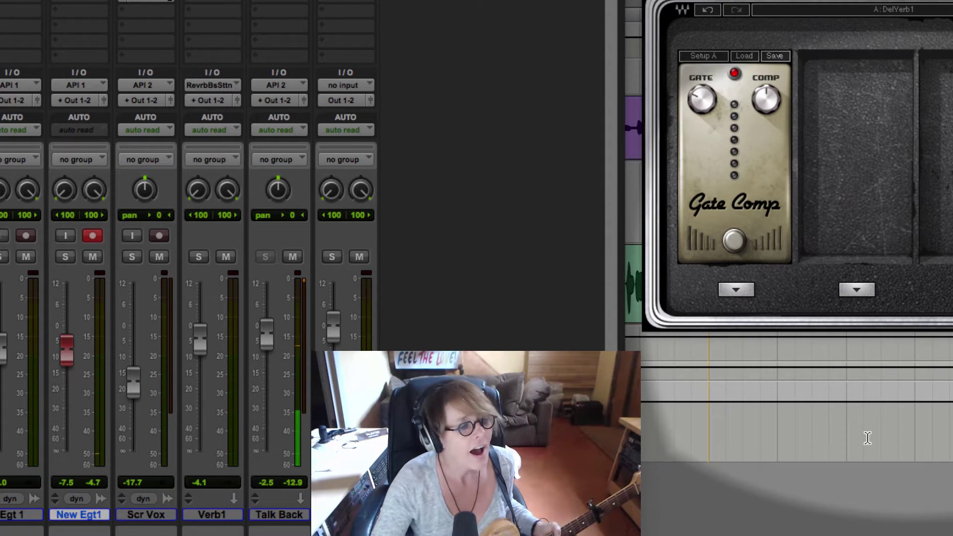
click(787, 382)
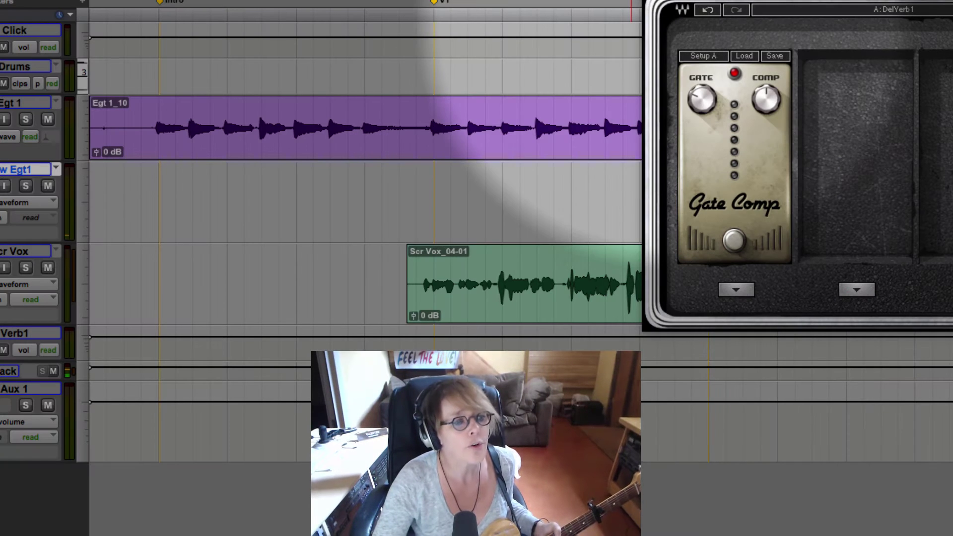
Step: Drag the GTR Stomp window up and right, clear of the guitar and vocal clips
drag(819, 9, 952, 0)
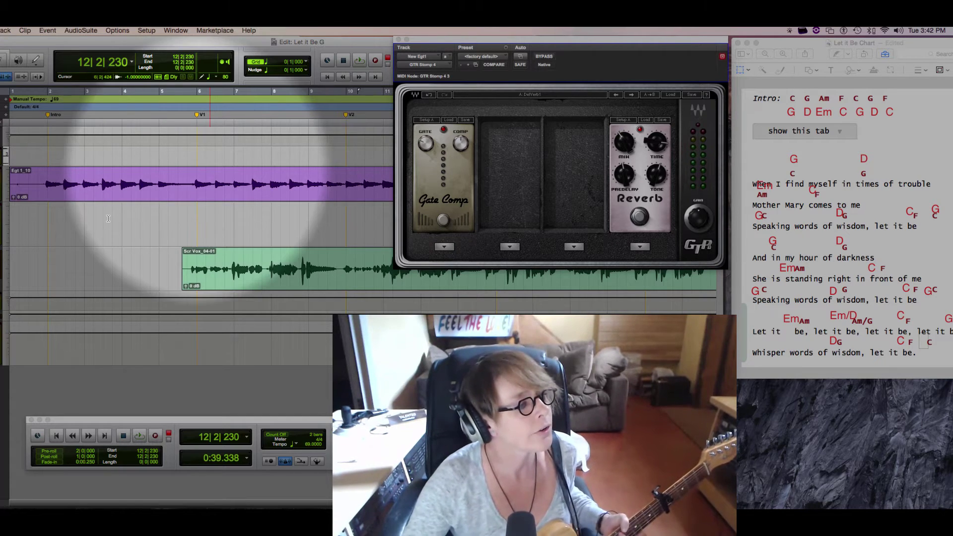
Step: Select the New Egt1 track and move the insertion point back to bar 1
click(92, 222)
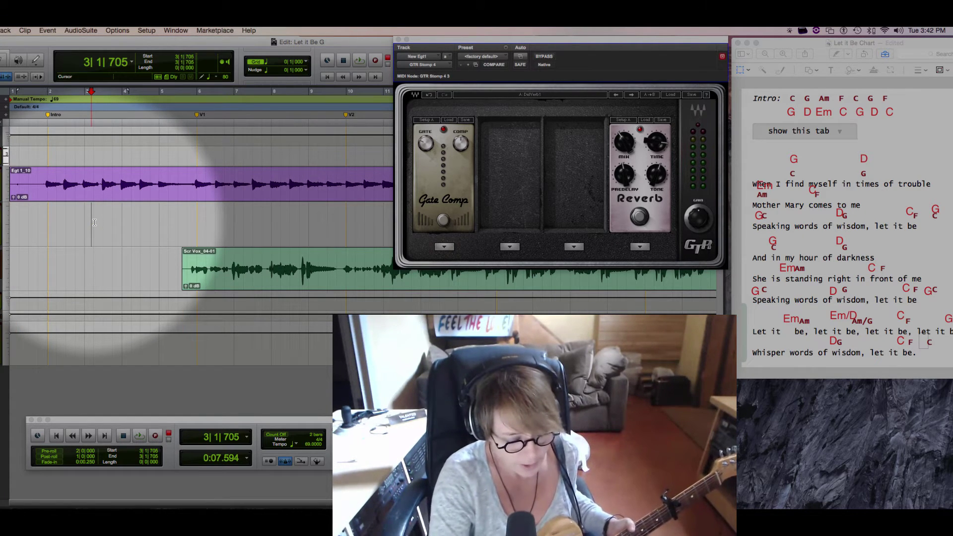
key(Return)
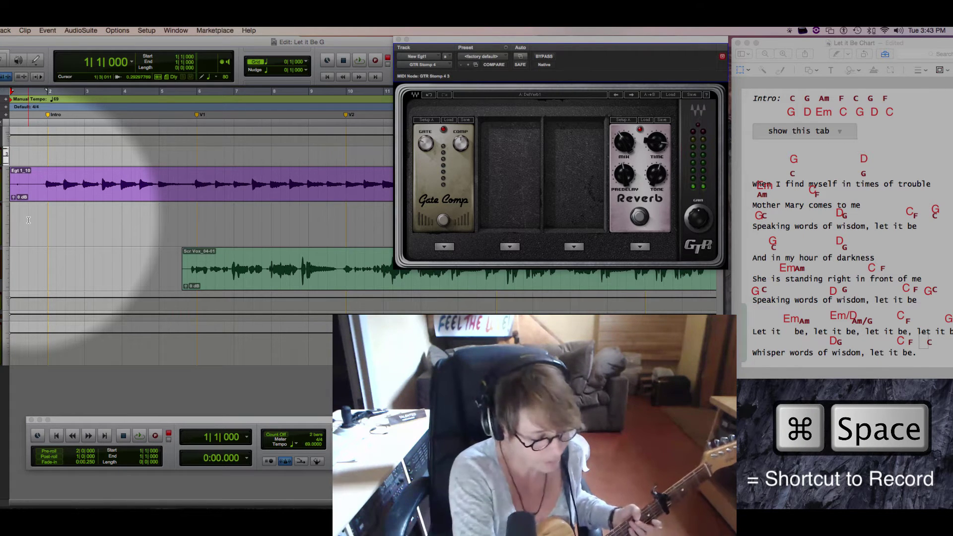
Step: Record three guitar takes on New Egt1 from bar 1, keeping New Egt1_04 running past bar 7
key(super+space)
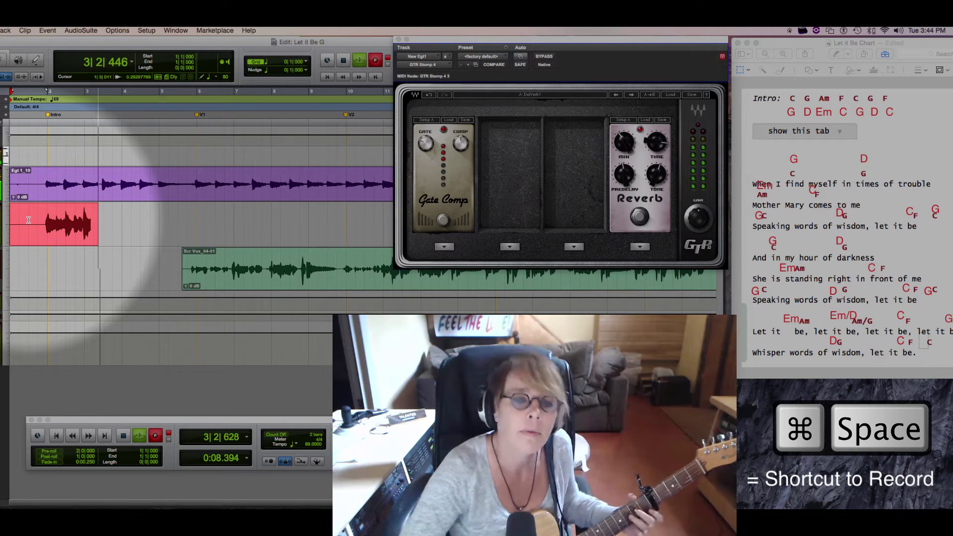
key(space)
key(super+space)
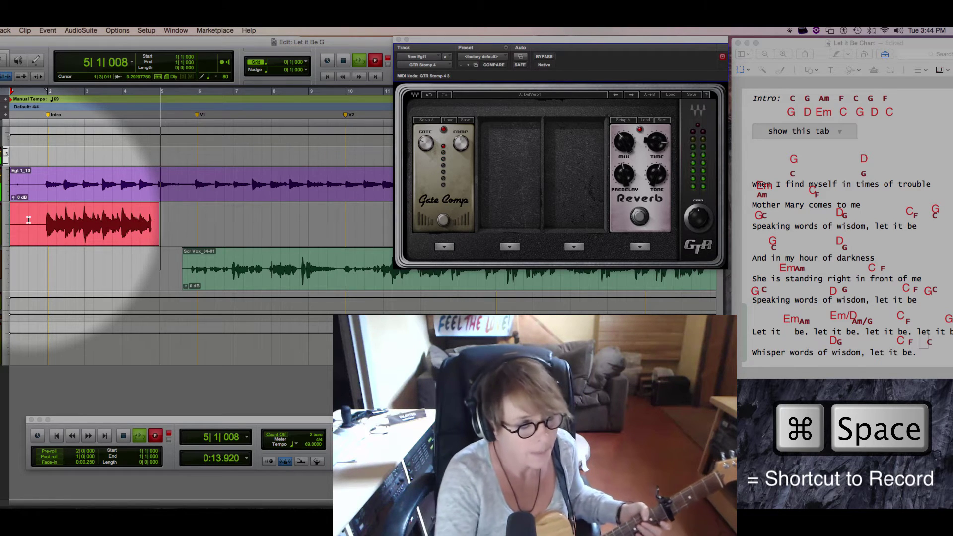
key(space)
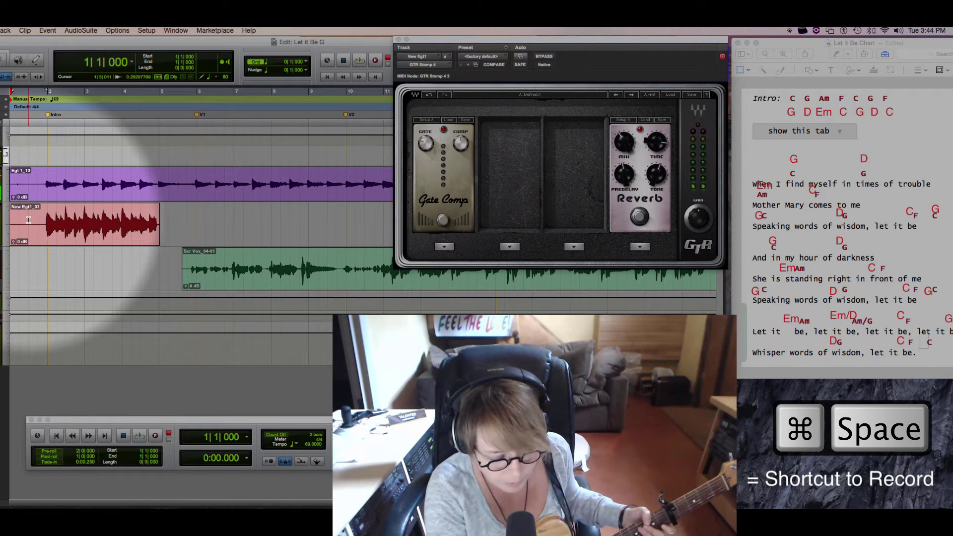
key(super+space)
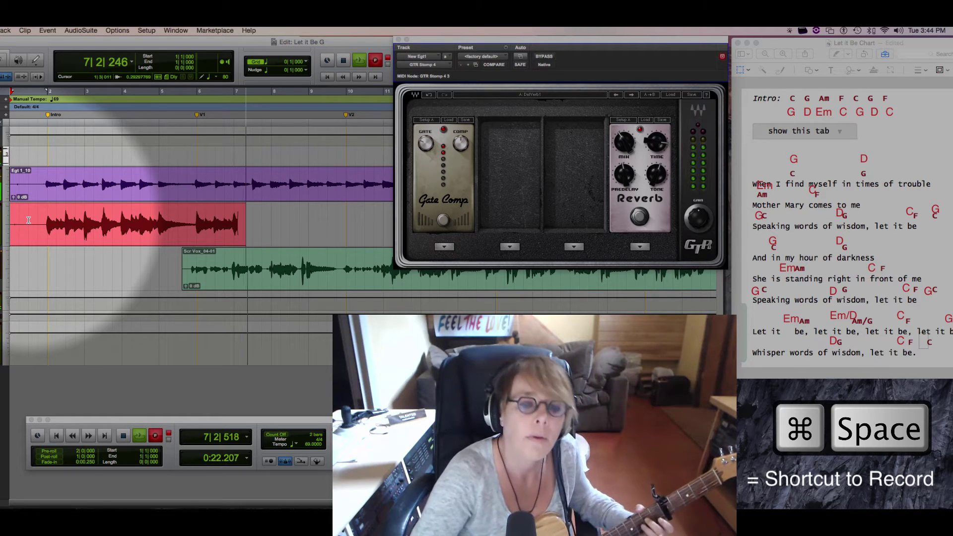
key(space)
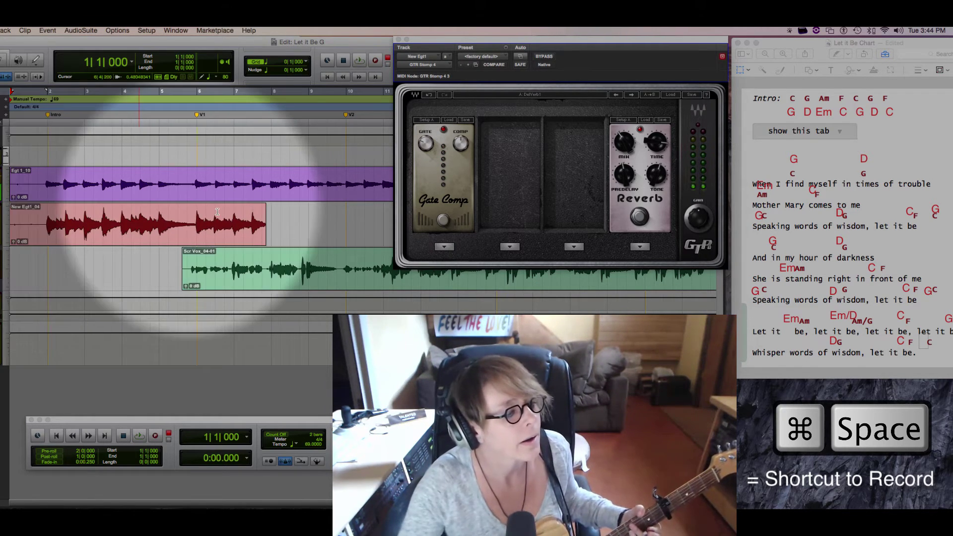
Step: Put the playhead at 5|4|649 near bar 6 and switch the recording mode to QuickPunch
click(193, 225)
click(193, 224)
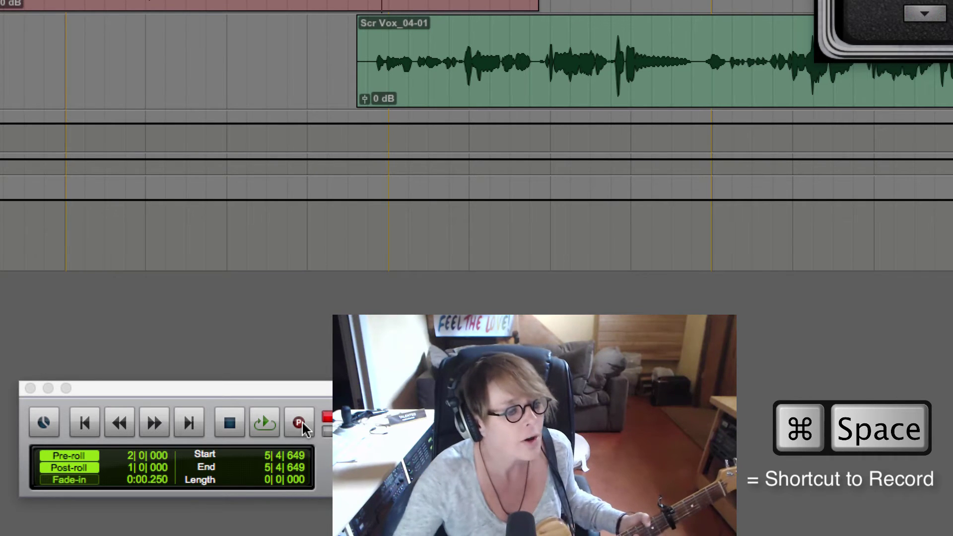
click(299, 422)
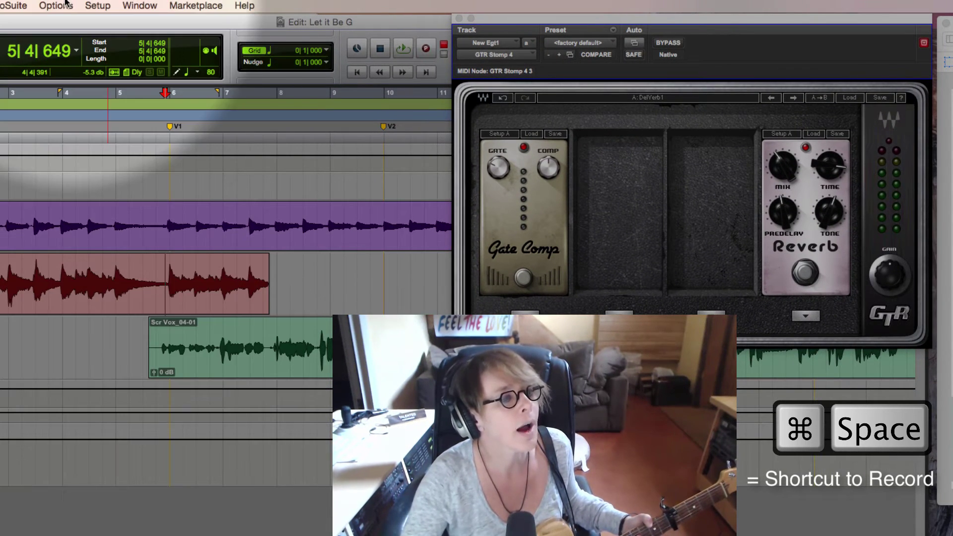
click(66, 4)
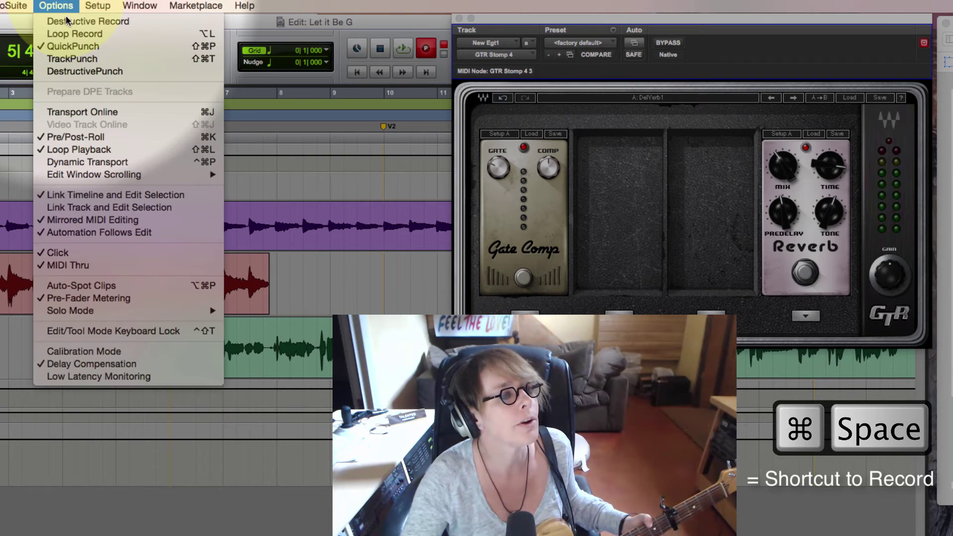
click(91, 47)
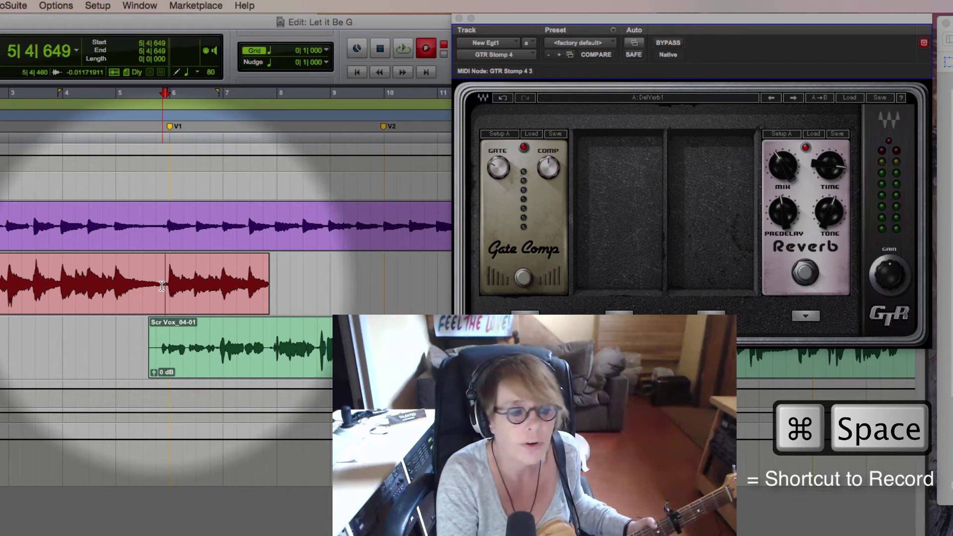
Step: Raise the E Drums fader from +0.2 to +2.6 dB in the Mix window, then go back to the Edit window
key(super+equal)
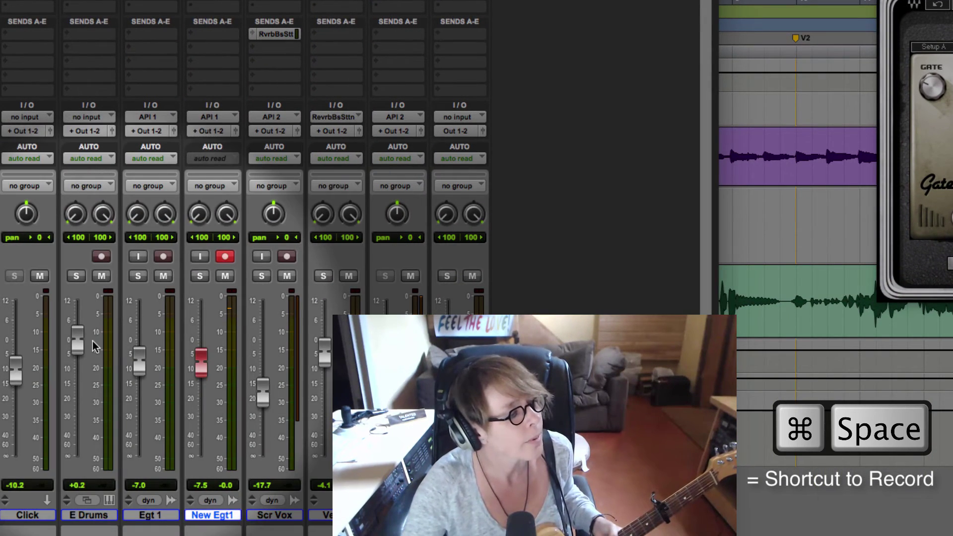
drag(82, 341, 80, 333)
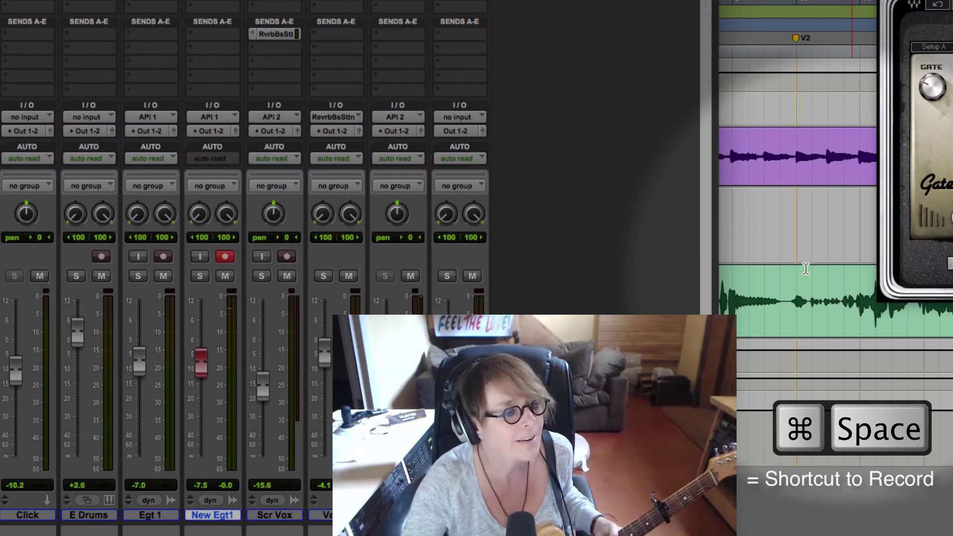
key(super+equal)
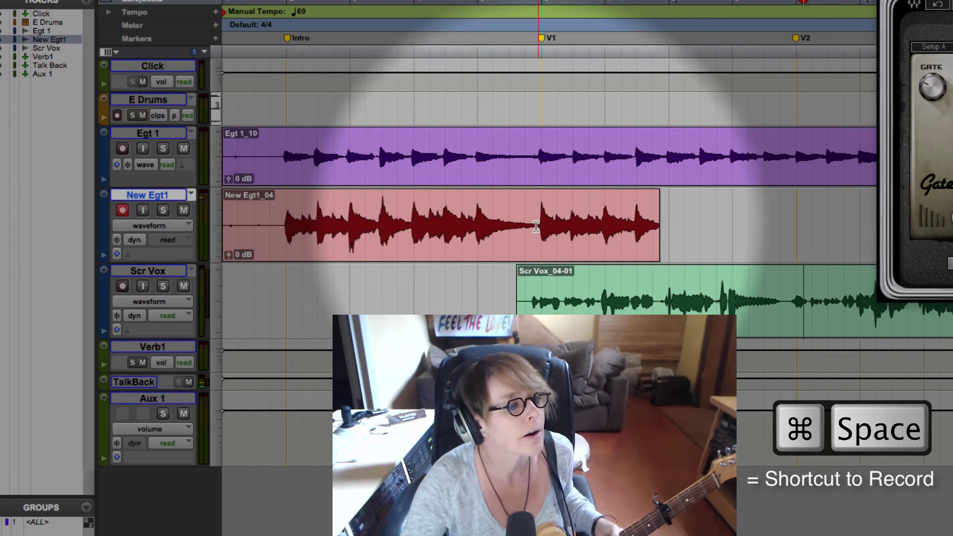
Step: Punch in a guitar take from verse 1 at bar 6, creating New Egt1_05-01, and play it back
click(536, 226)
key(super+space)
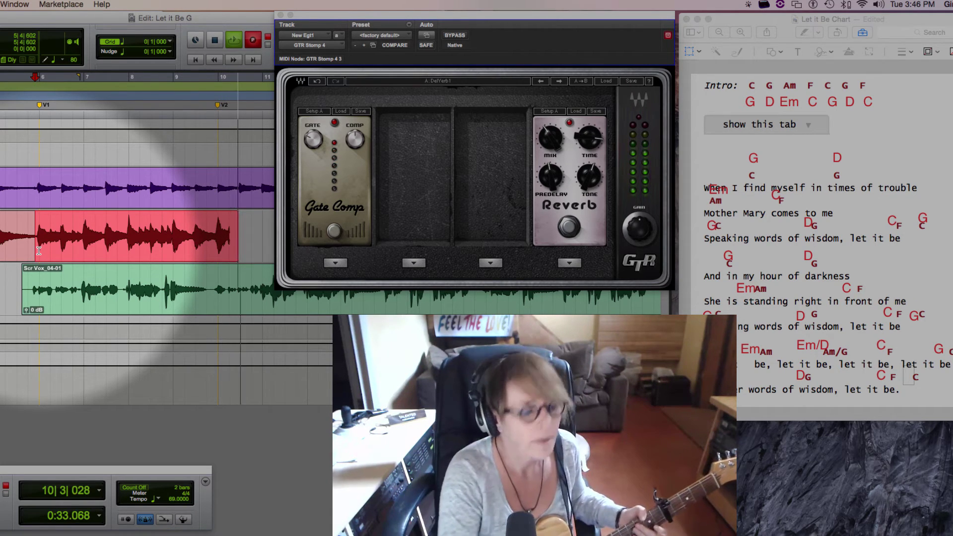
key(space)
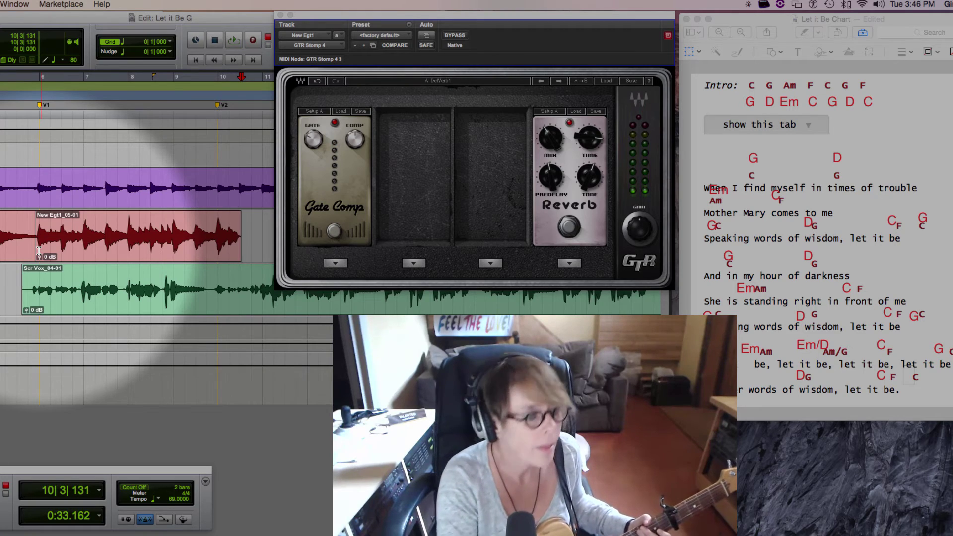
key(space)
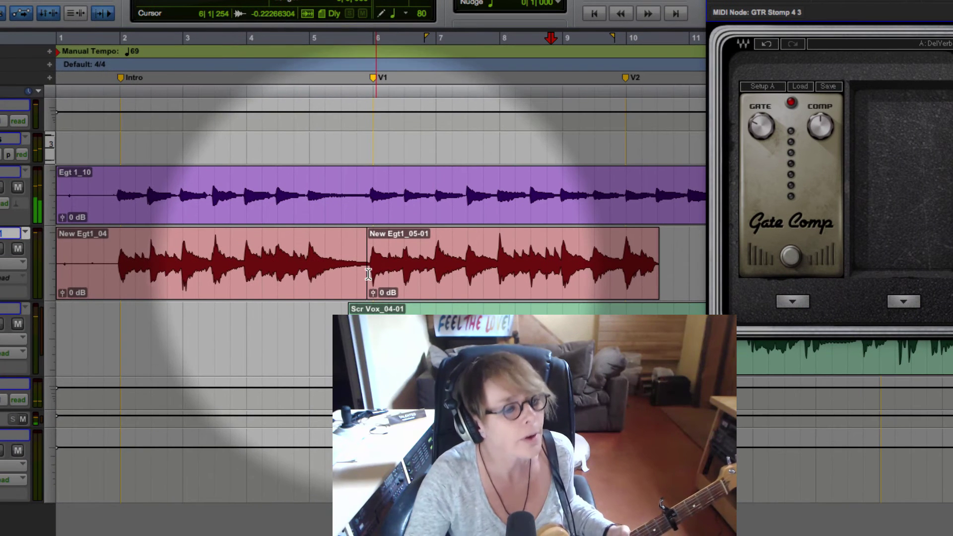
Step: Disable Insertion Follows Playback and set the insertion point at the bar 6 clip boundary
click(36, 244)
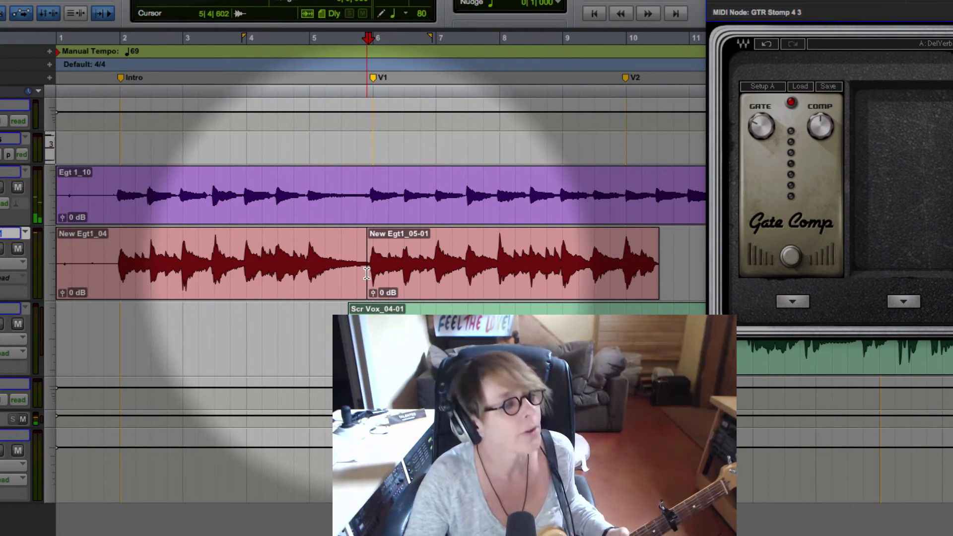
click(285, 145)
click(212, 50)
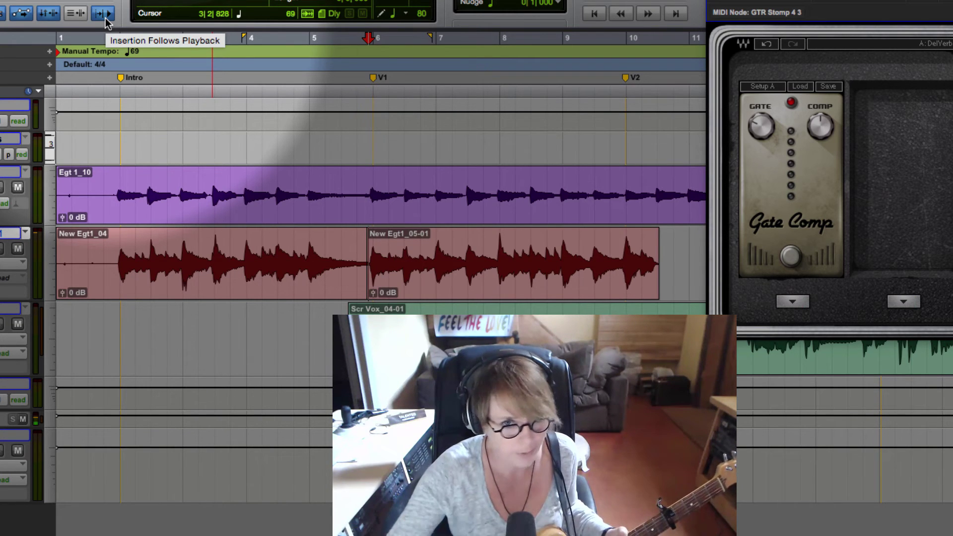
click(105, 19)
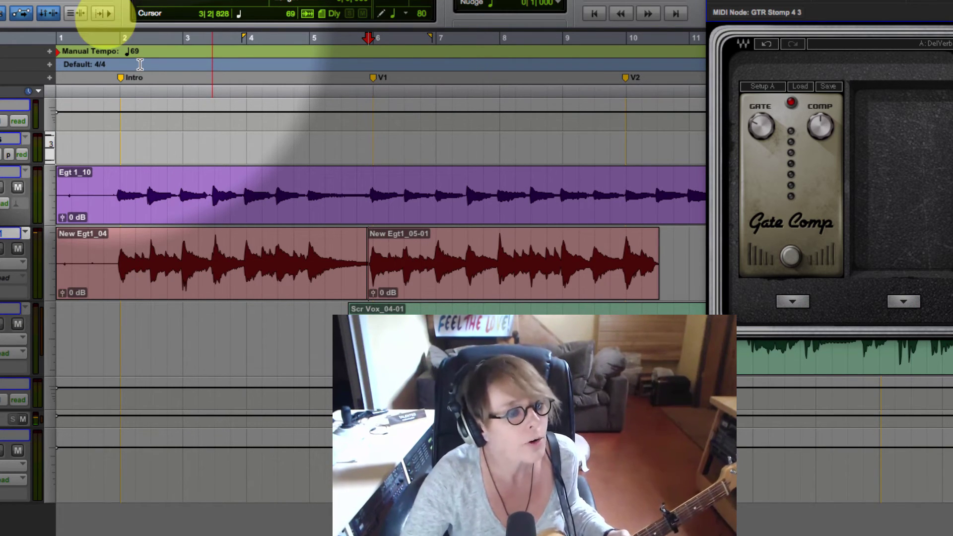
click(365, 268)
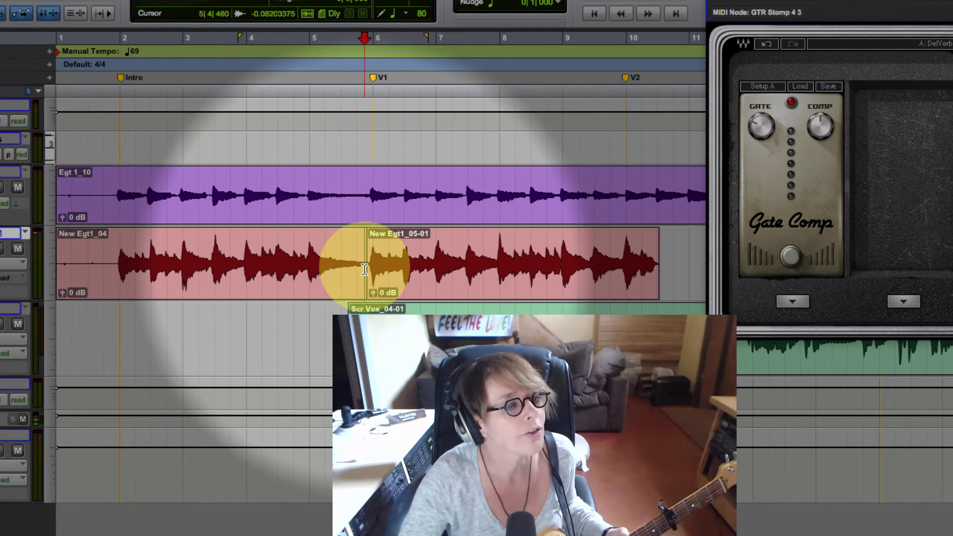
click(366, 272)
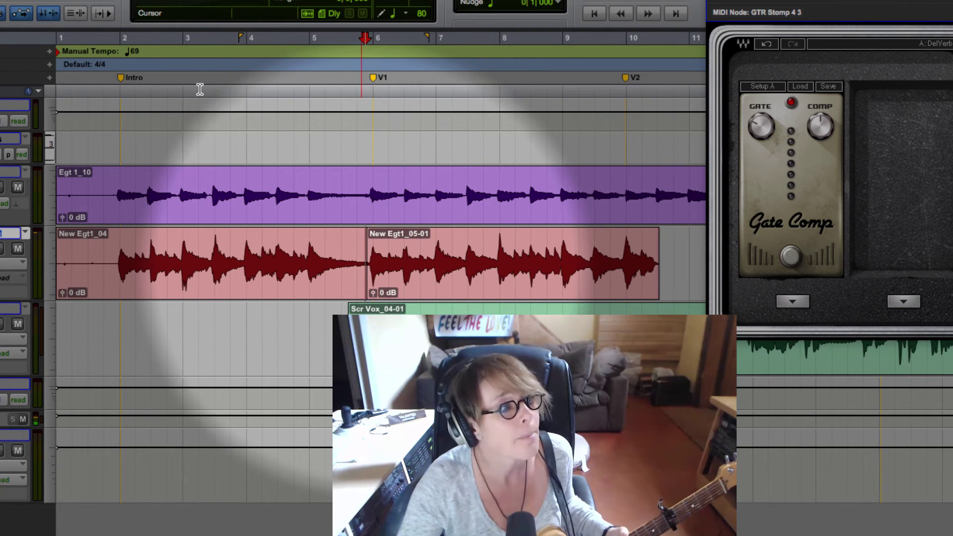
click(155, 91)
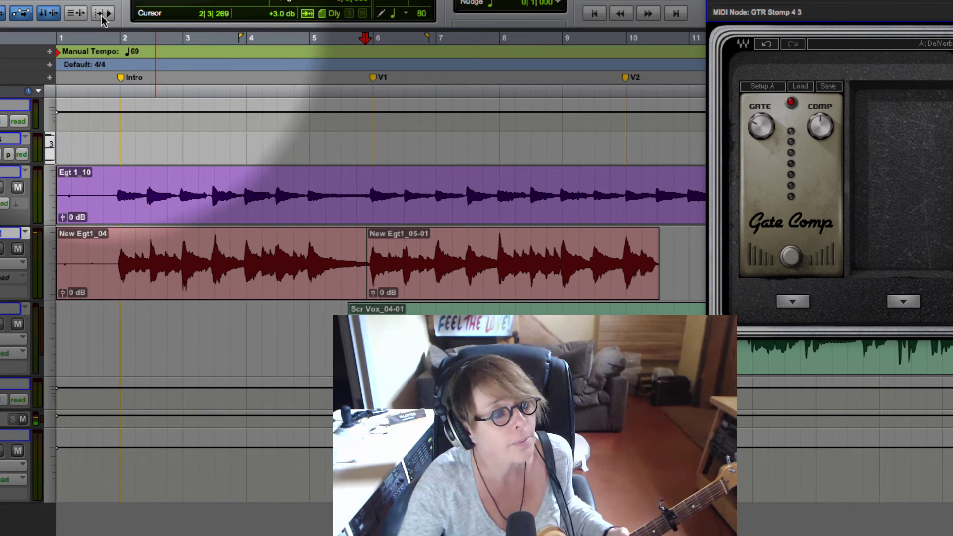
click(375, 235)
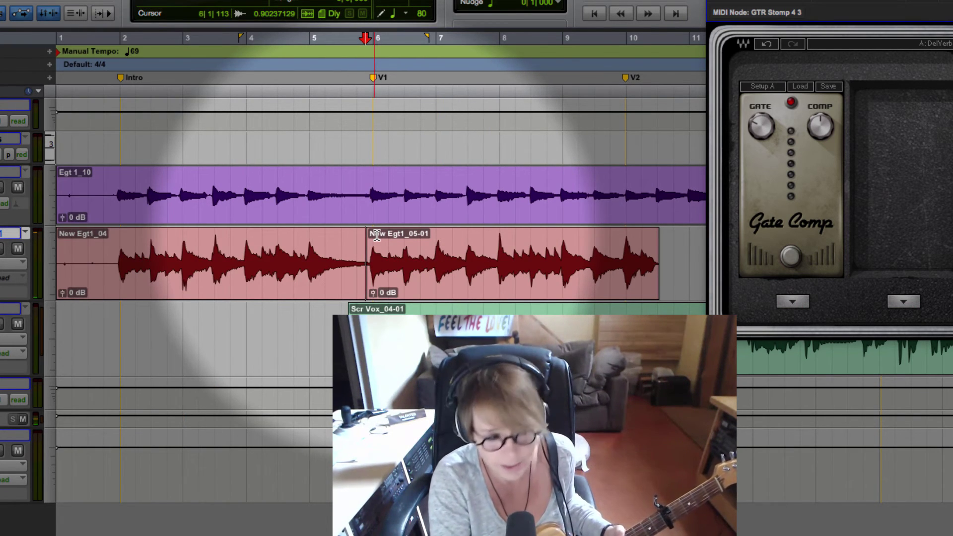
Step: Record two more verse 1 punch-in passes with 2-bar pre-roll, ending with New Egt1_07-01
key(super+space)
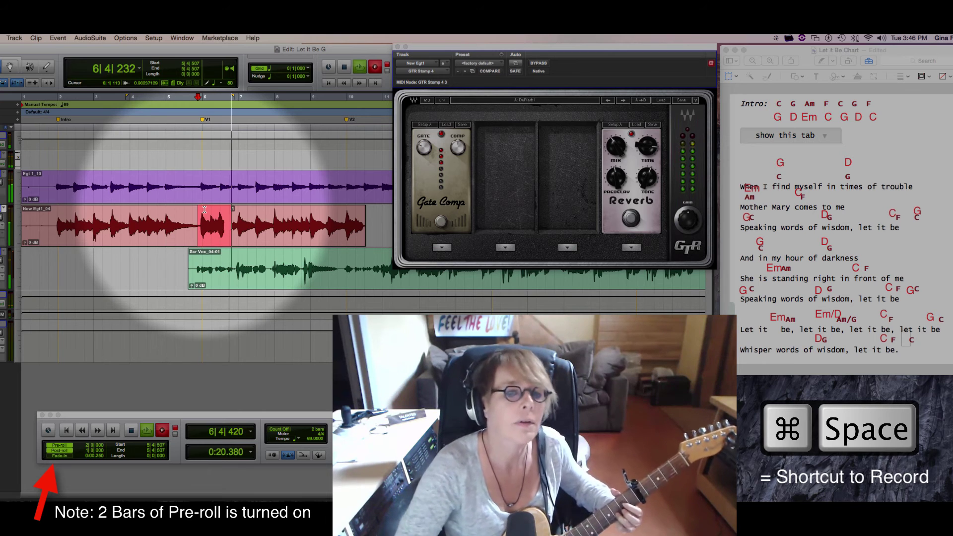
key(space)
key(super+space)
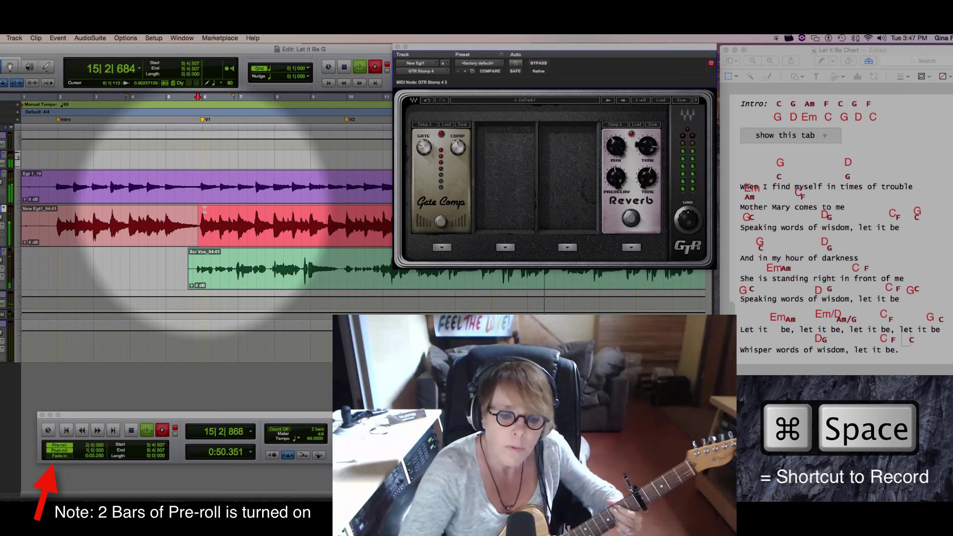
key(space)
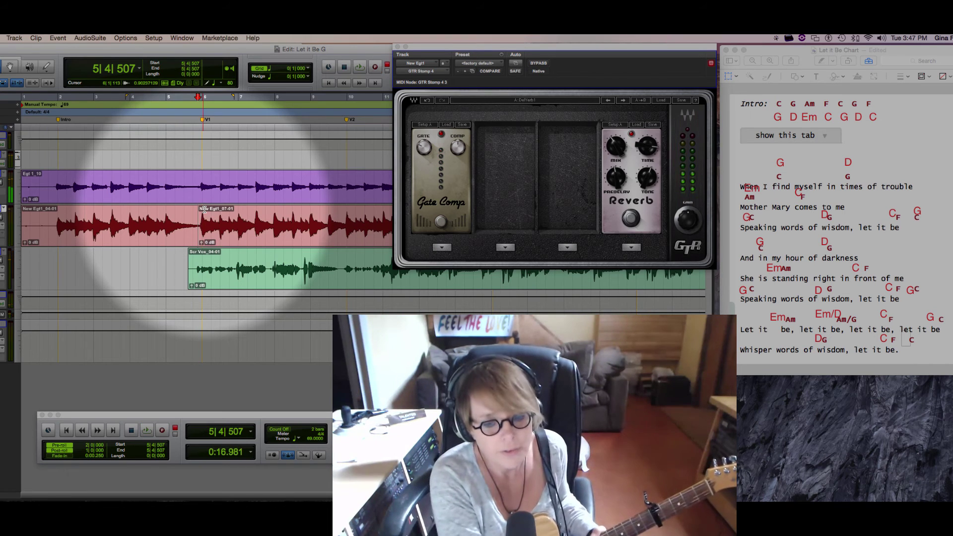
Step: Close the GTR Stomp window and place the insertion point at chorus C1 on the guitar clip
click(397, 47)
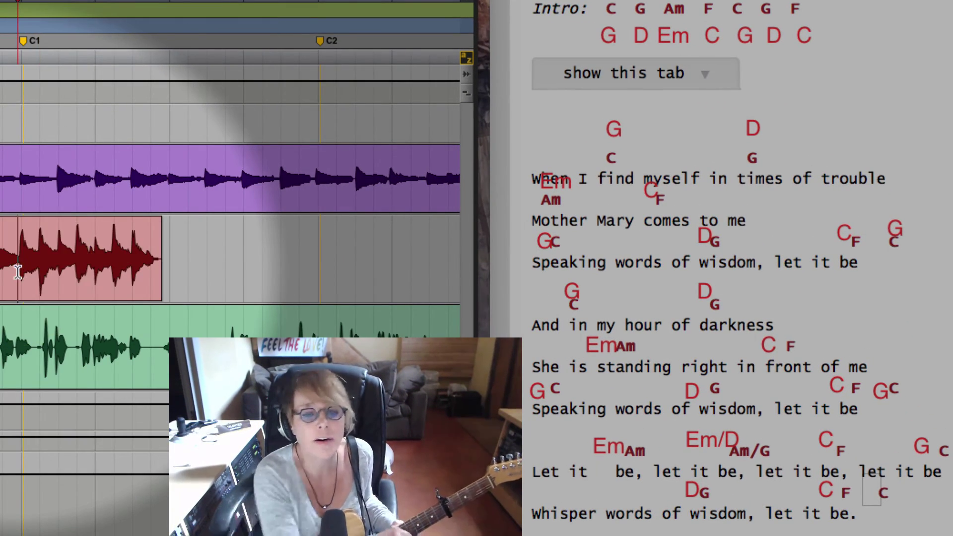
click(18, 272)
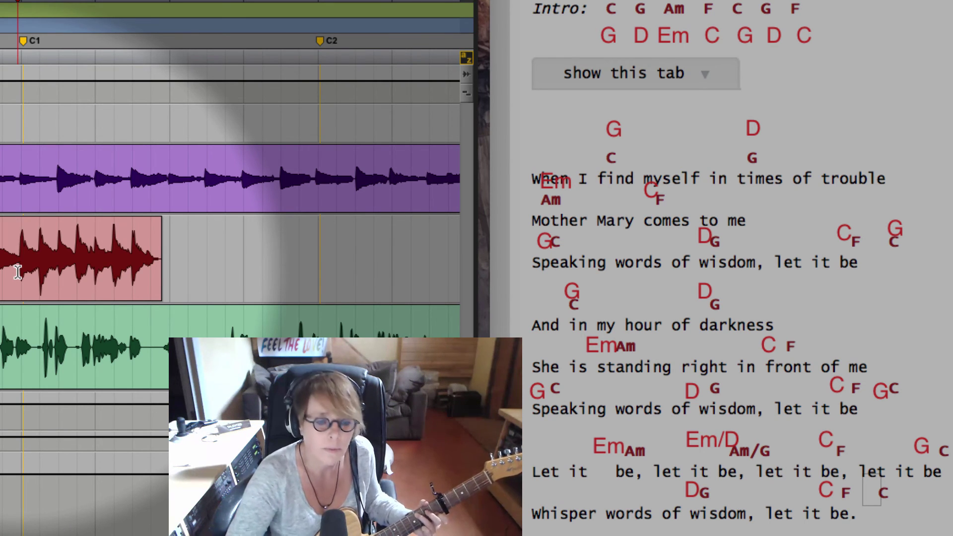
Step: Punch in a QuickPunch guitar take over chorus C1, creating clip New Egt1_12-01
key(space)
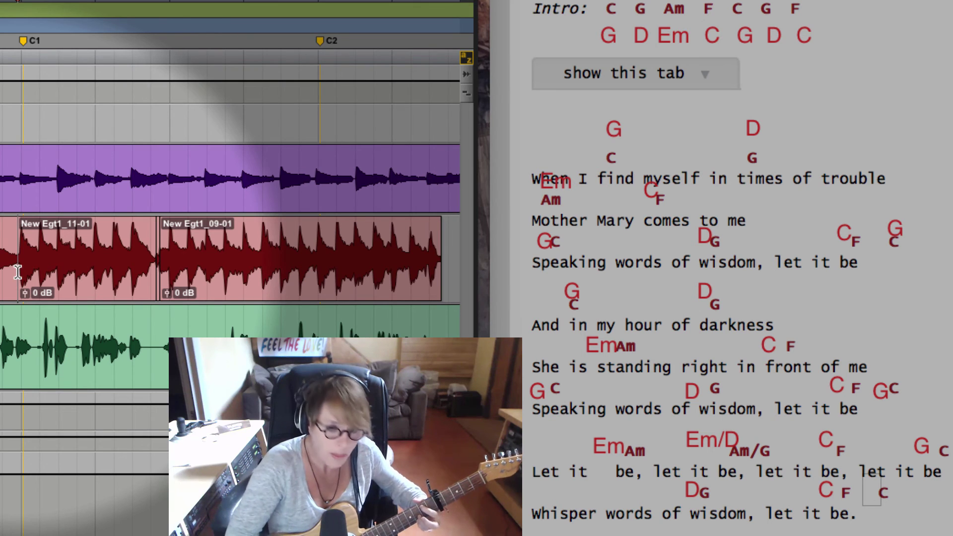
key(super+space)
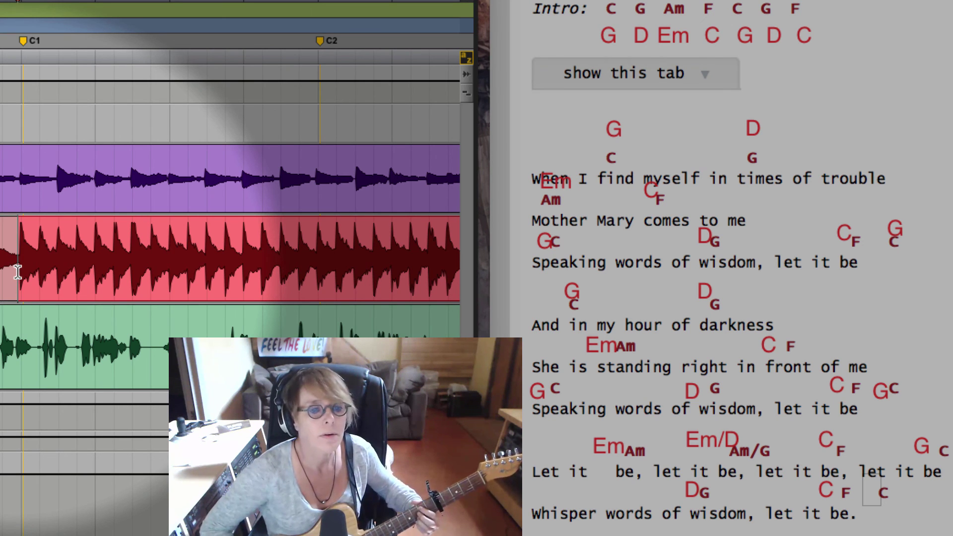
click(18, 271)
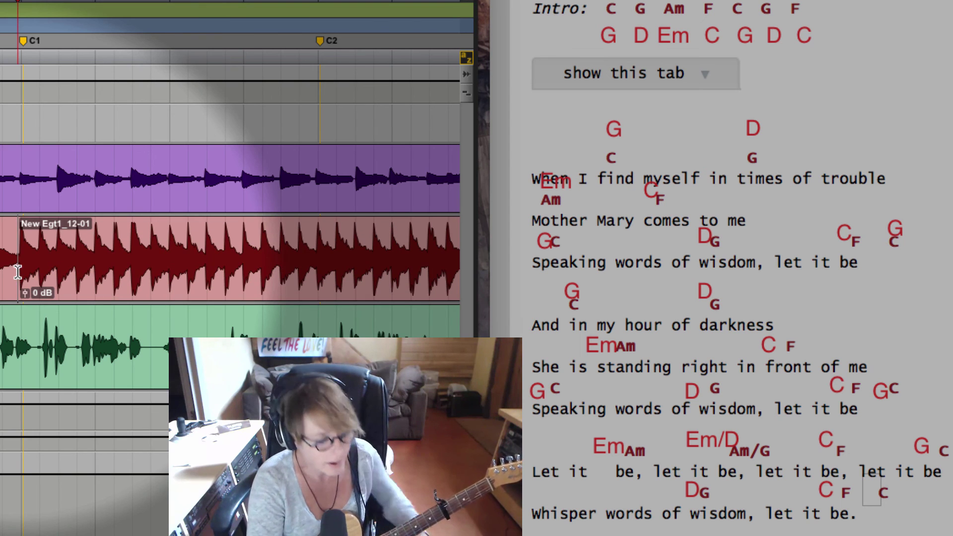